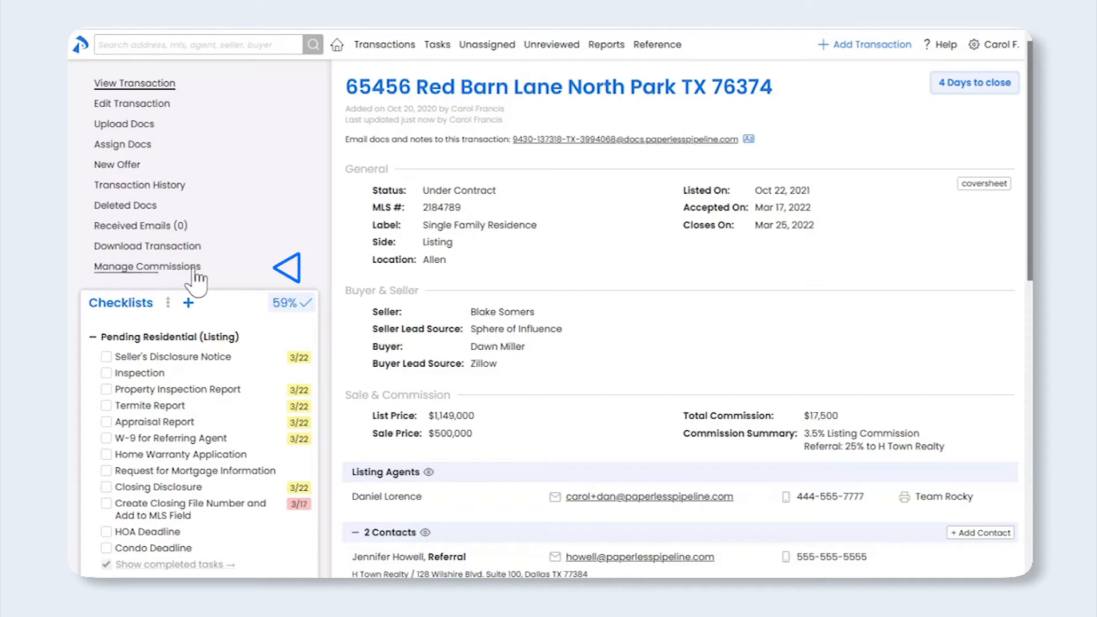
click(194, 280)
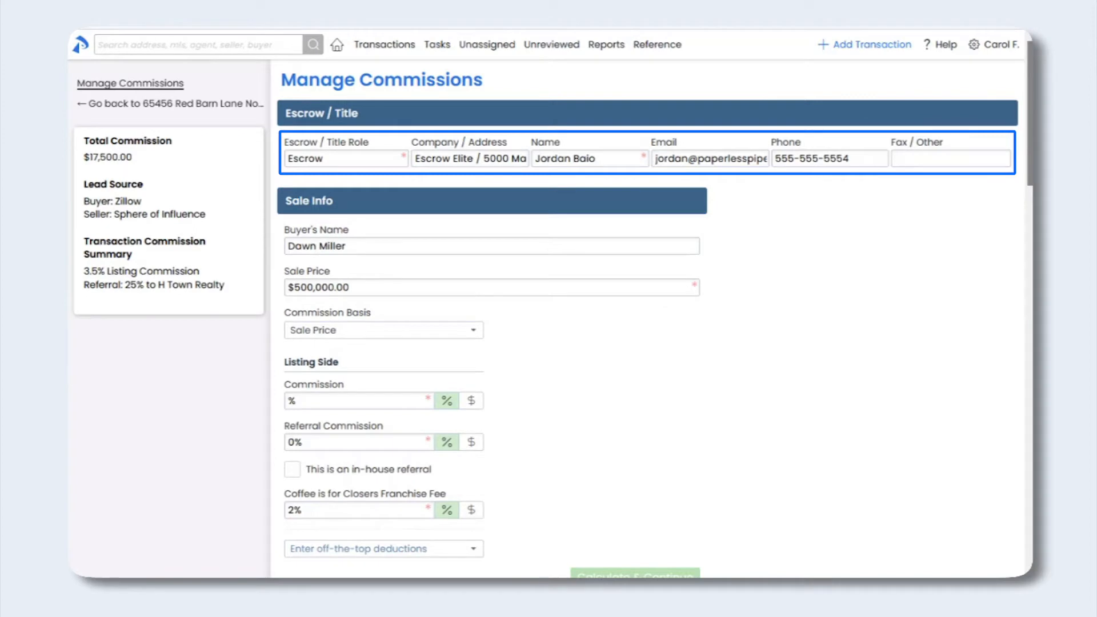
drag(1031, 160, 1023, 208)
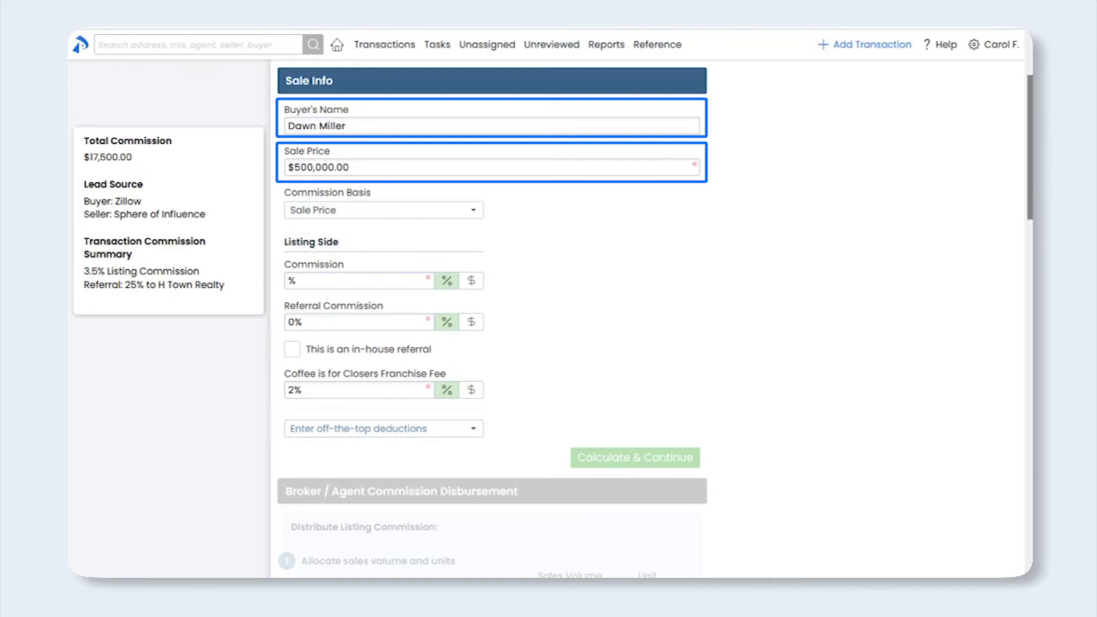
scroll(1026, 200, down, 2)
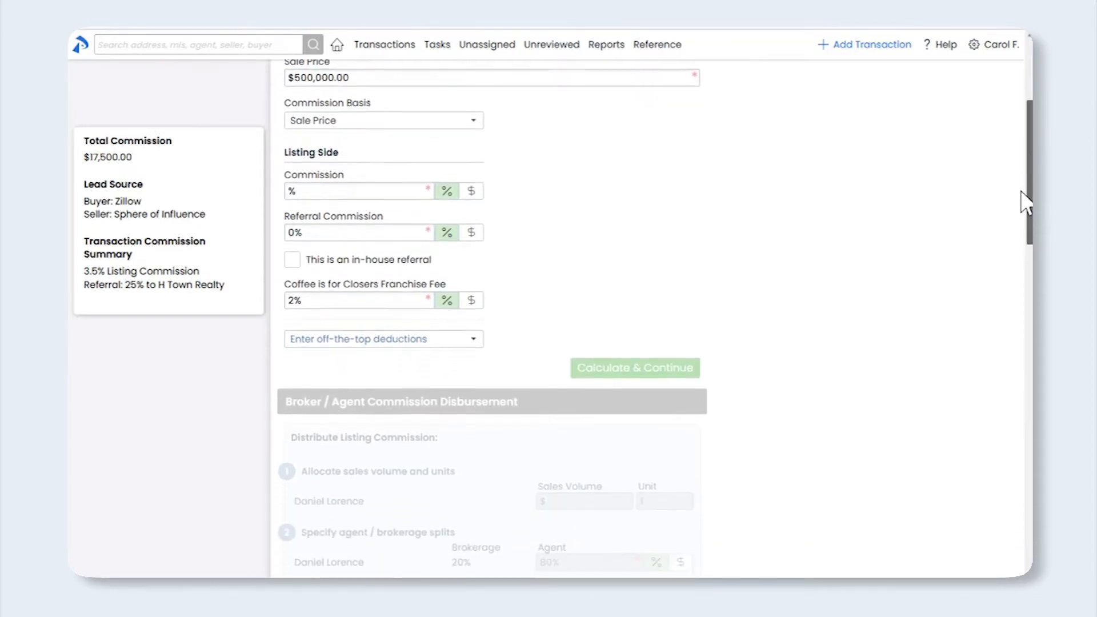
scroll(1026, 200, down, 2)
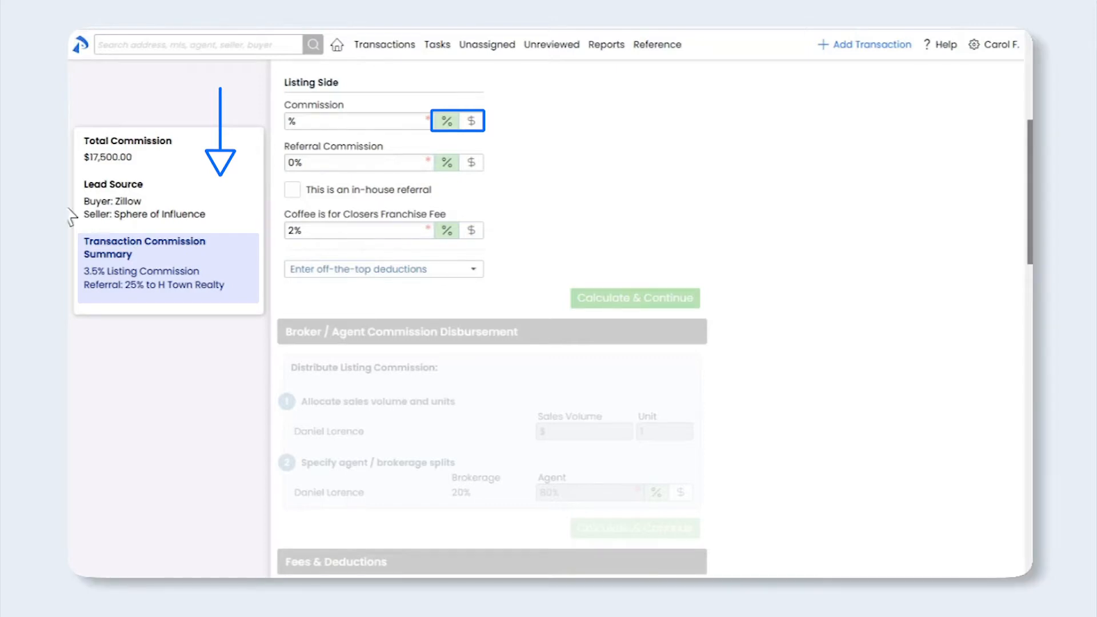
Enter a 3.5% listing commission and a 25% referral commission marked as in-house
click(313, 121)
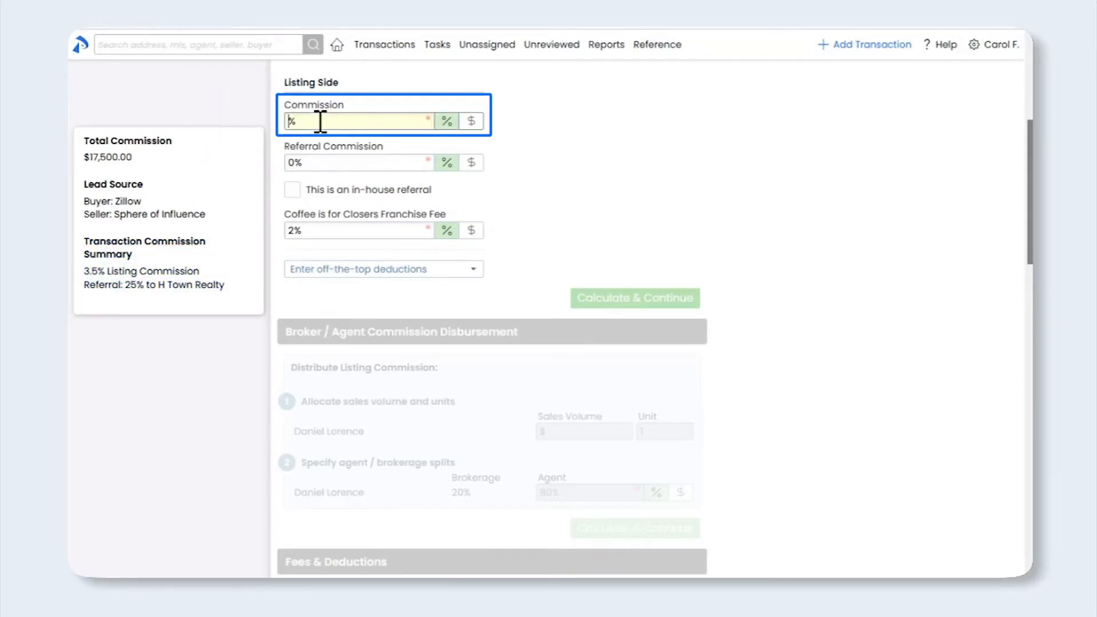
text(3.5)
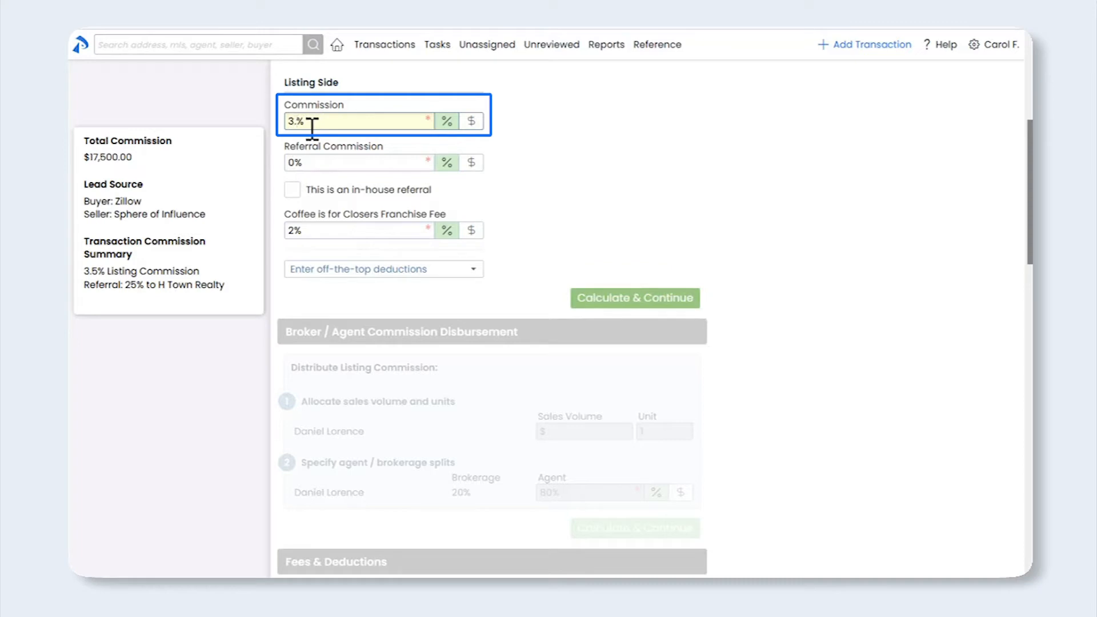
click(252, 186)
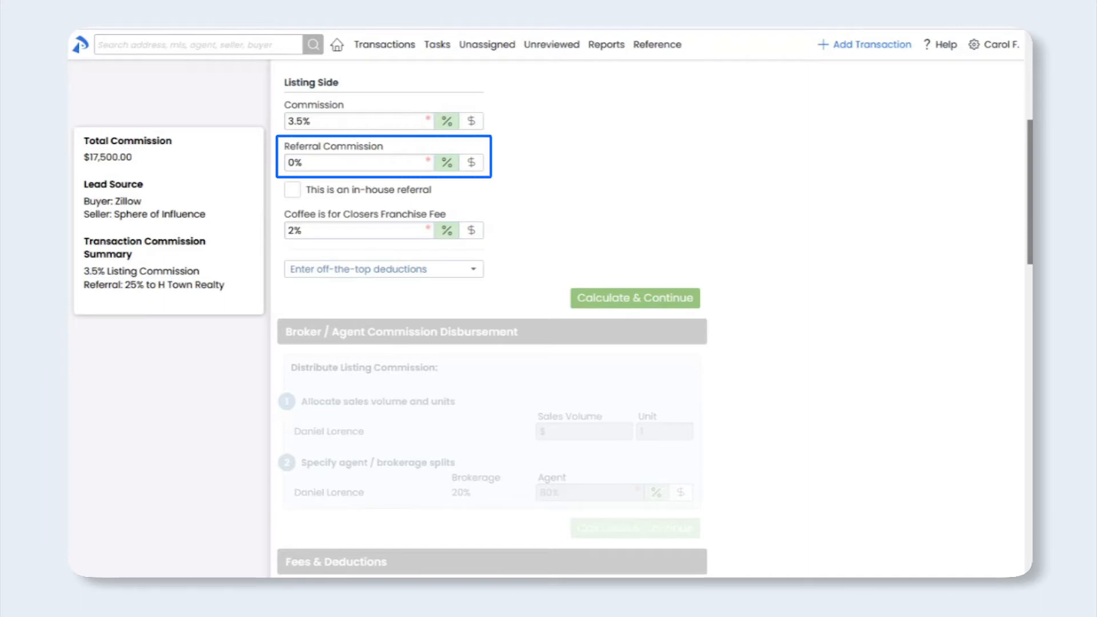
key(BackSpace)
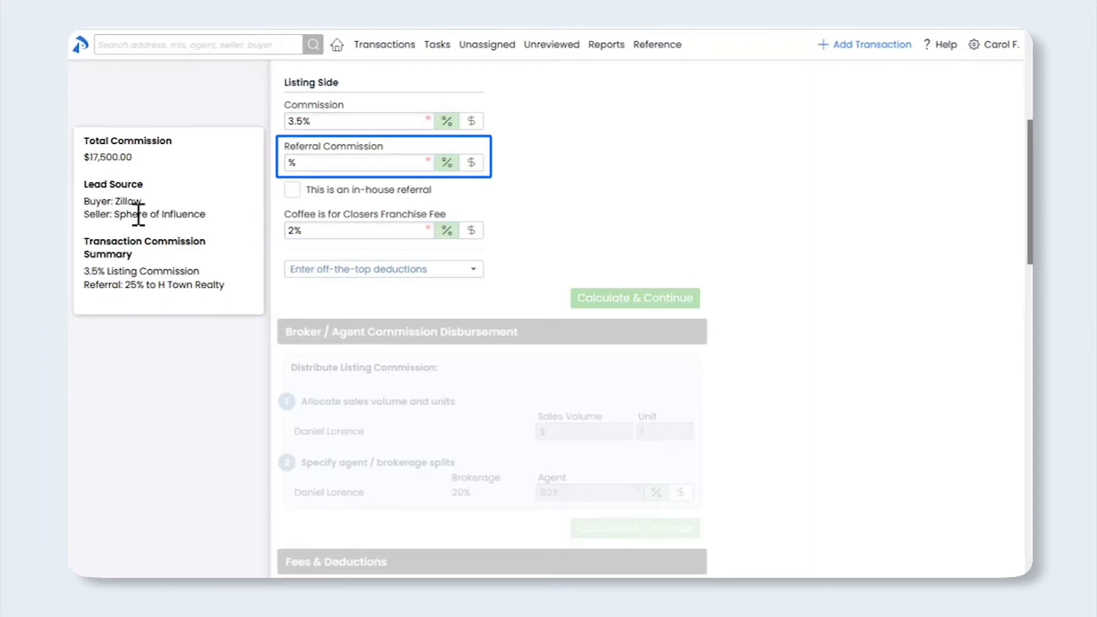
click(310, 165)
text(25)
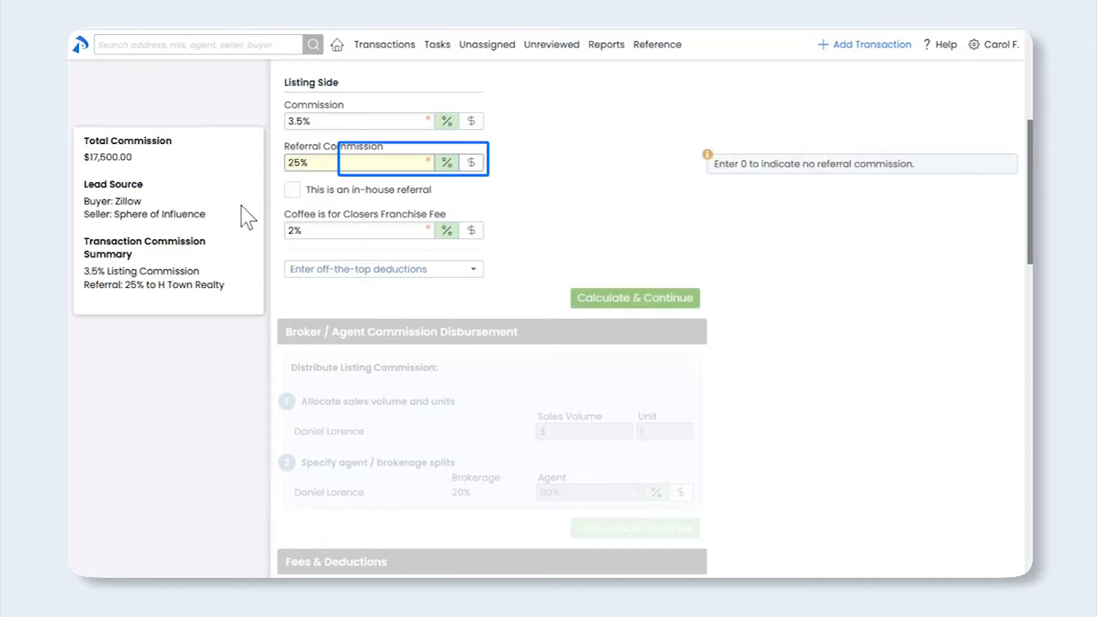
key(Tab)
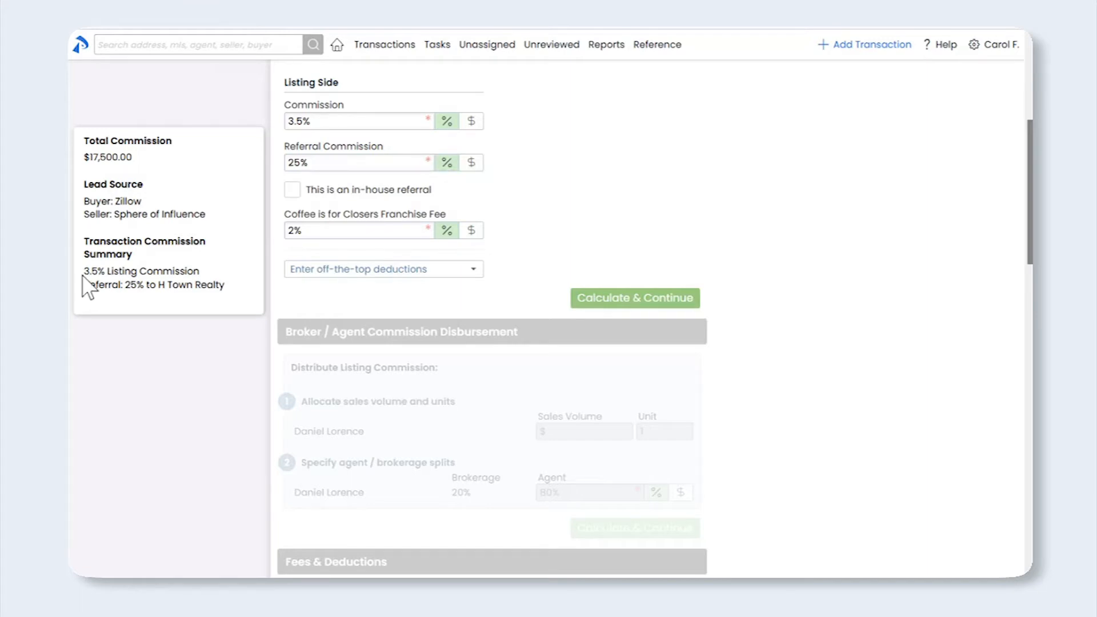
click(292, 191)
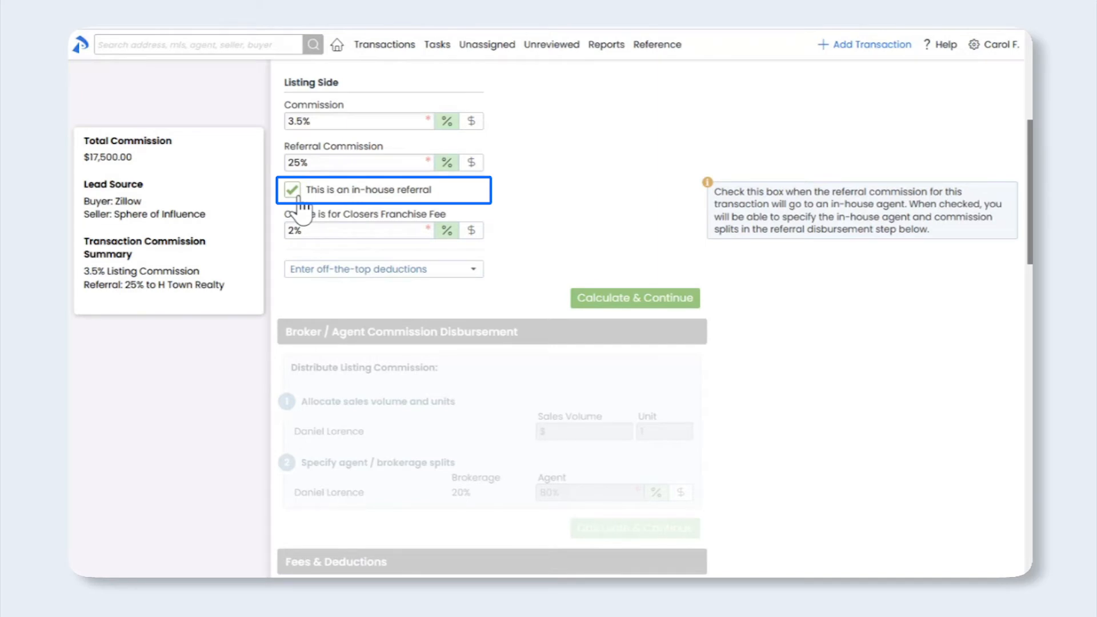
Untick the in-house referral option so the 25% referral goes to H Town Realty
click(298, 196)
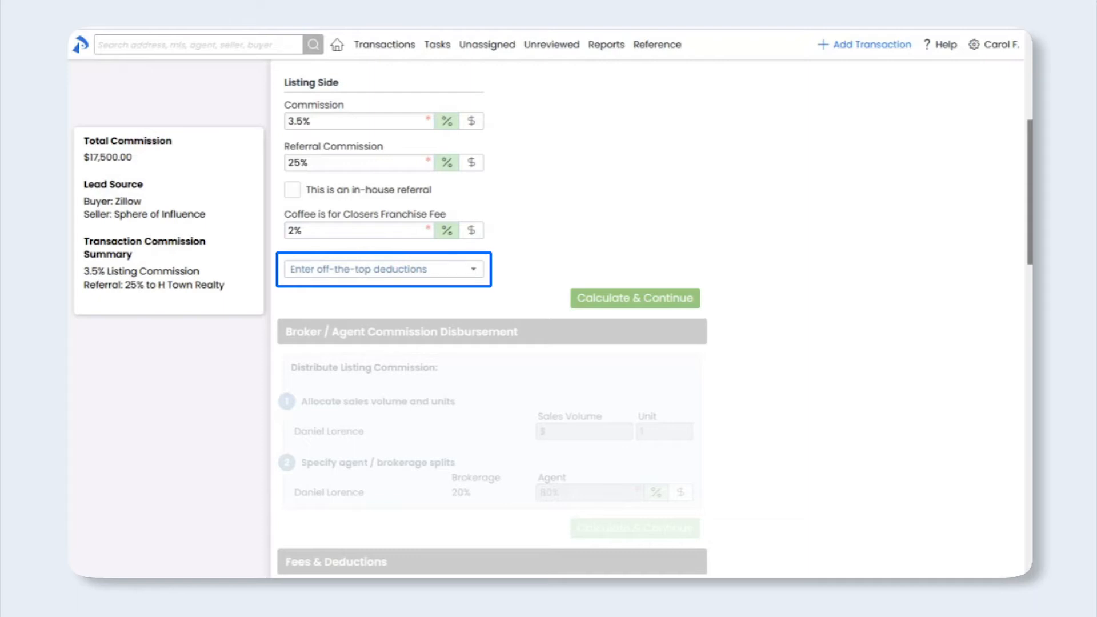
Choose Royalty Fee from the off-the-top deductions list, adding a 2.55% deduction to the listing side
scroll(458, 289, down, 1)
click(465, 261)
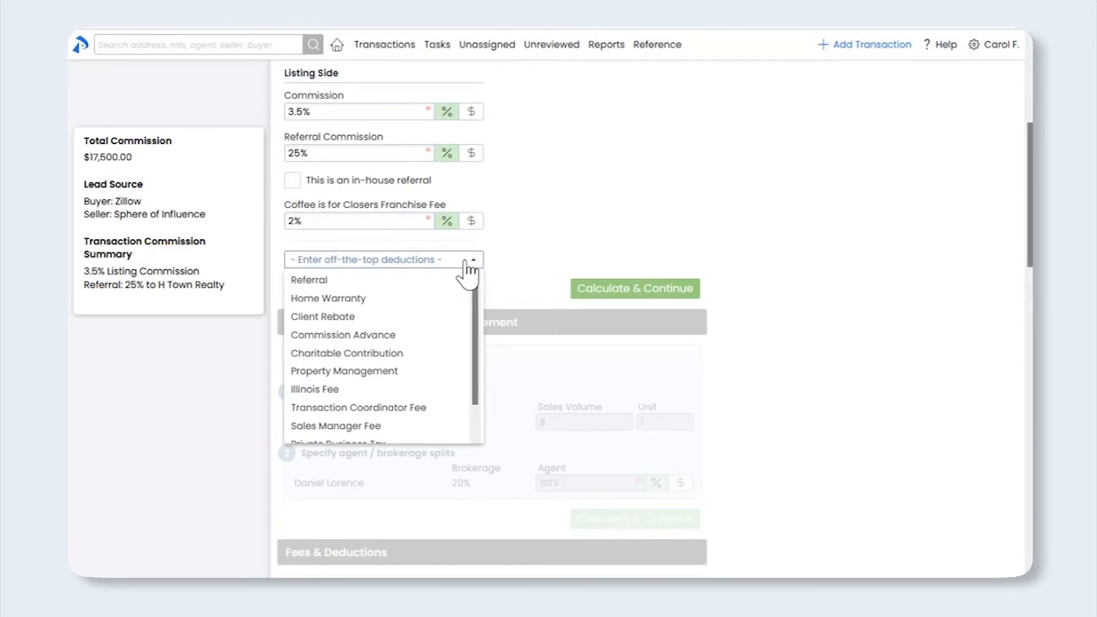
drag(472, 290, 473, 320)
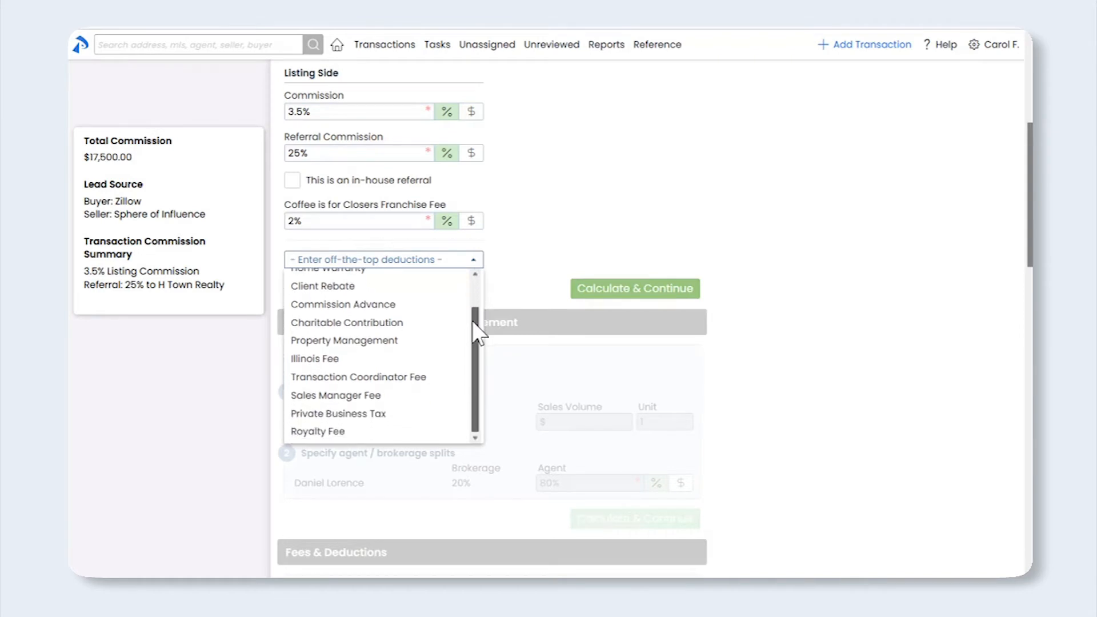
click(383, 432)
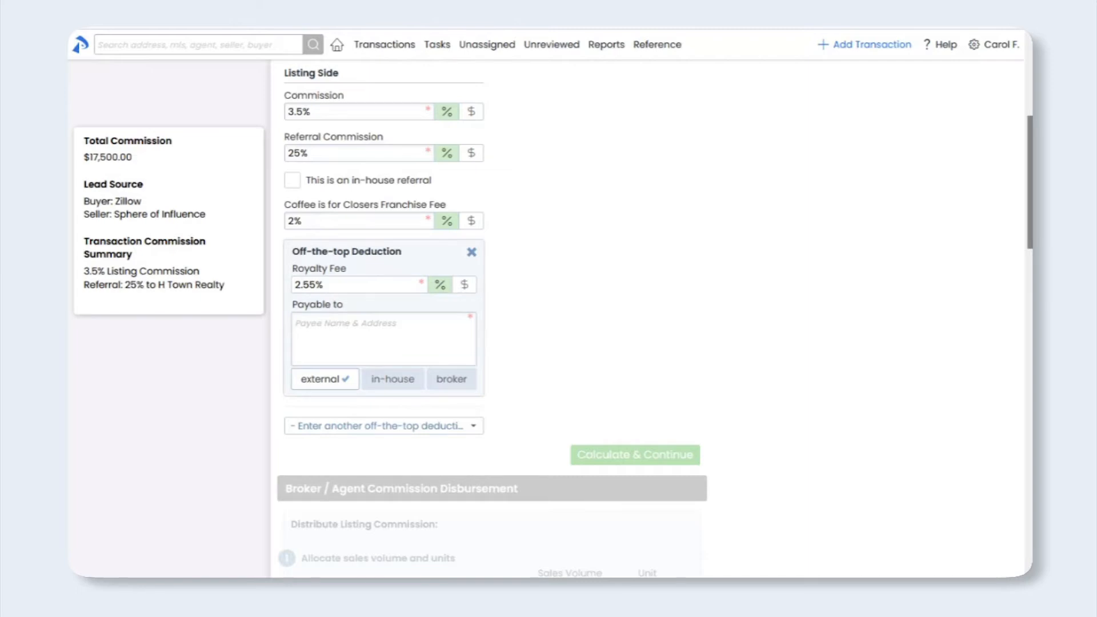
Set the broker as payee of the 2.55% Royalty Fee, after trying external and in-house agent payees
click(318, 337)
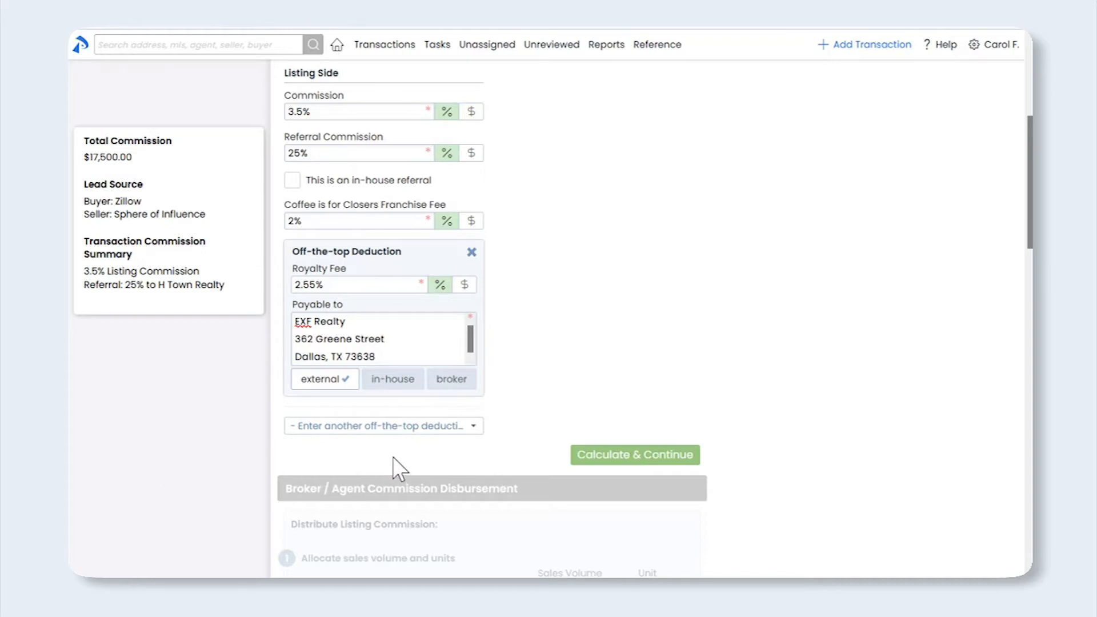
click(394, 380)
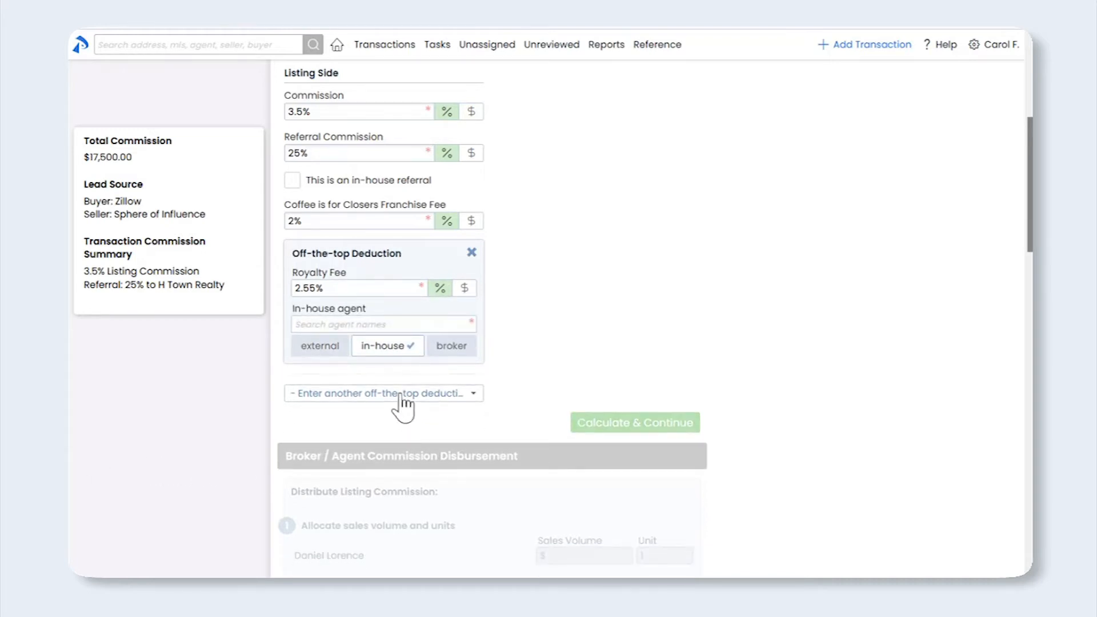
click(398, 324)
text(monta)
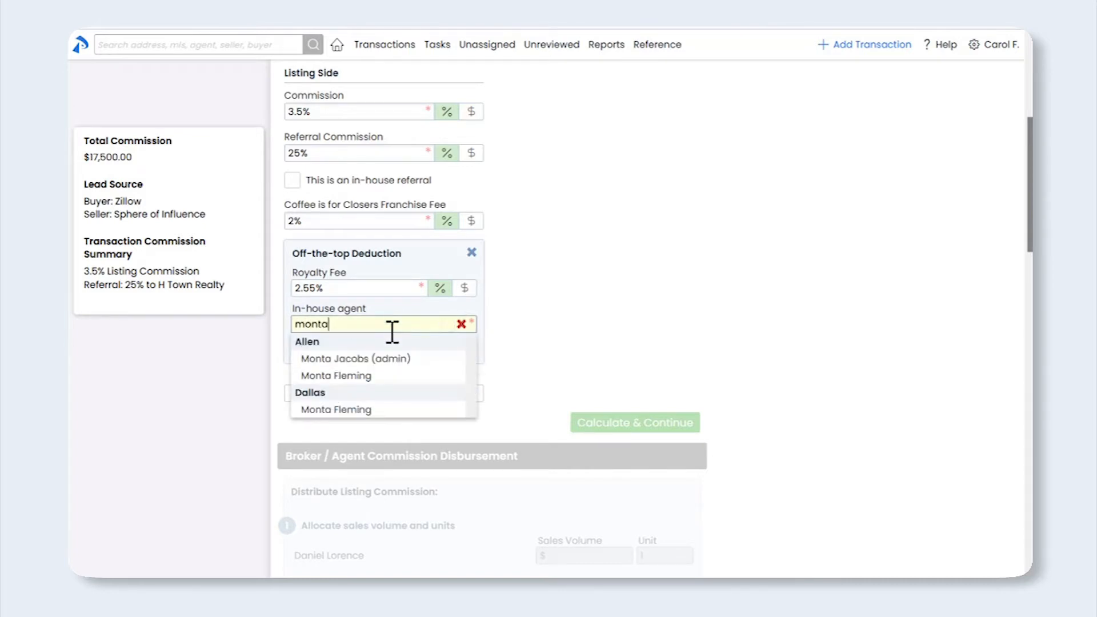
click(376, 376)
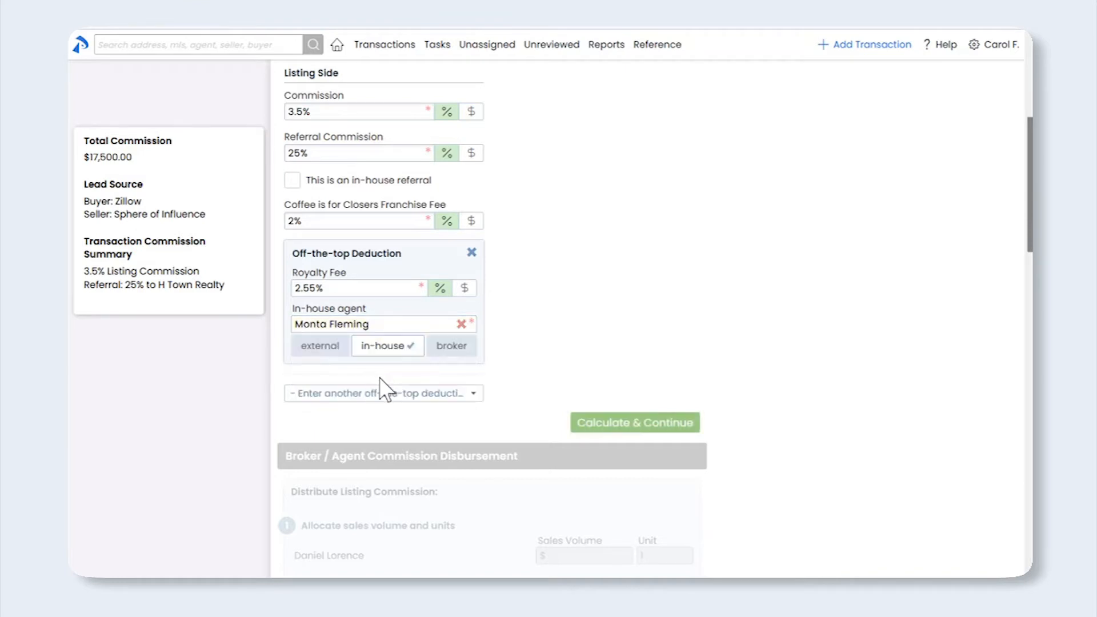
click(456, 351)
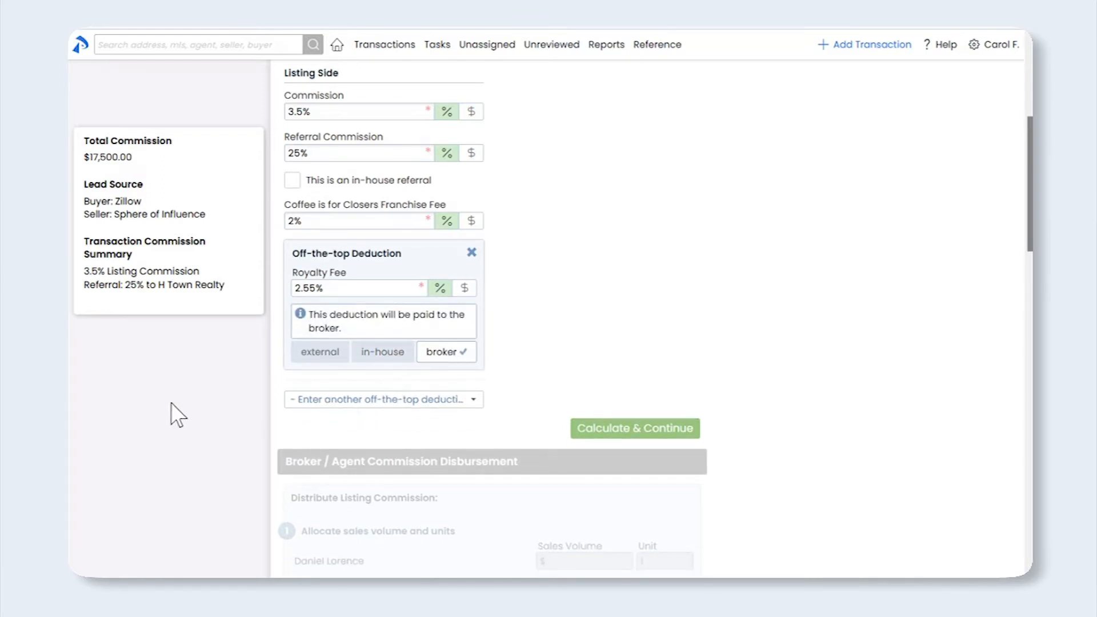
Calculate the breakdown, showing $16,369.67 listing commission to distribute in the agent disbursement section
click(629, 434)
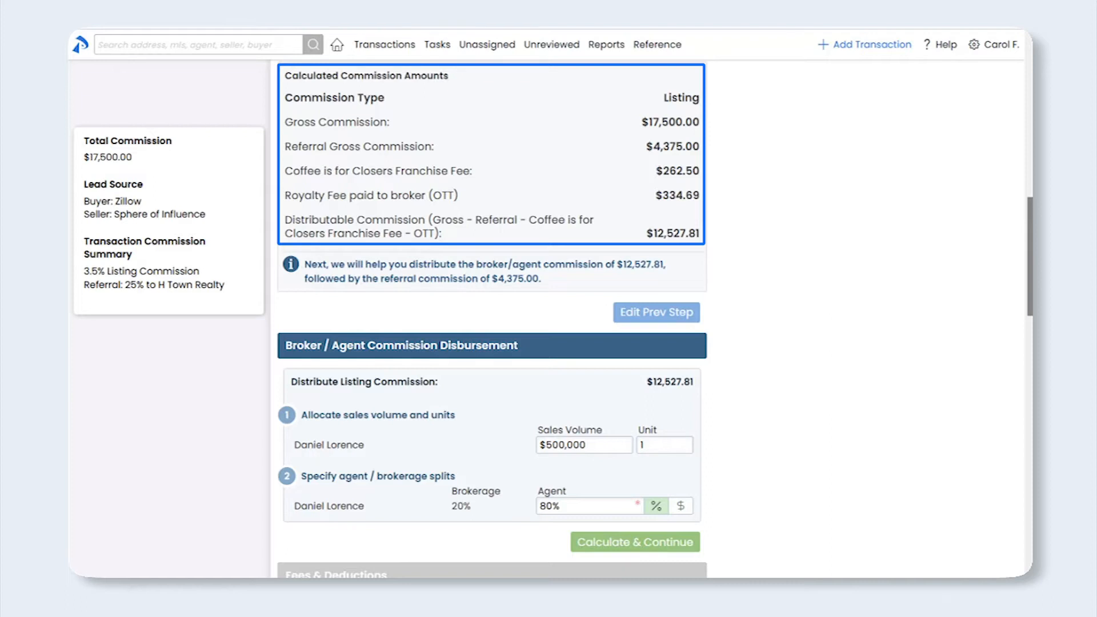
scroll(1016, 245, down, 3)
scroll(1015, 245, down, 2)
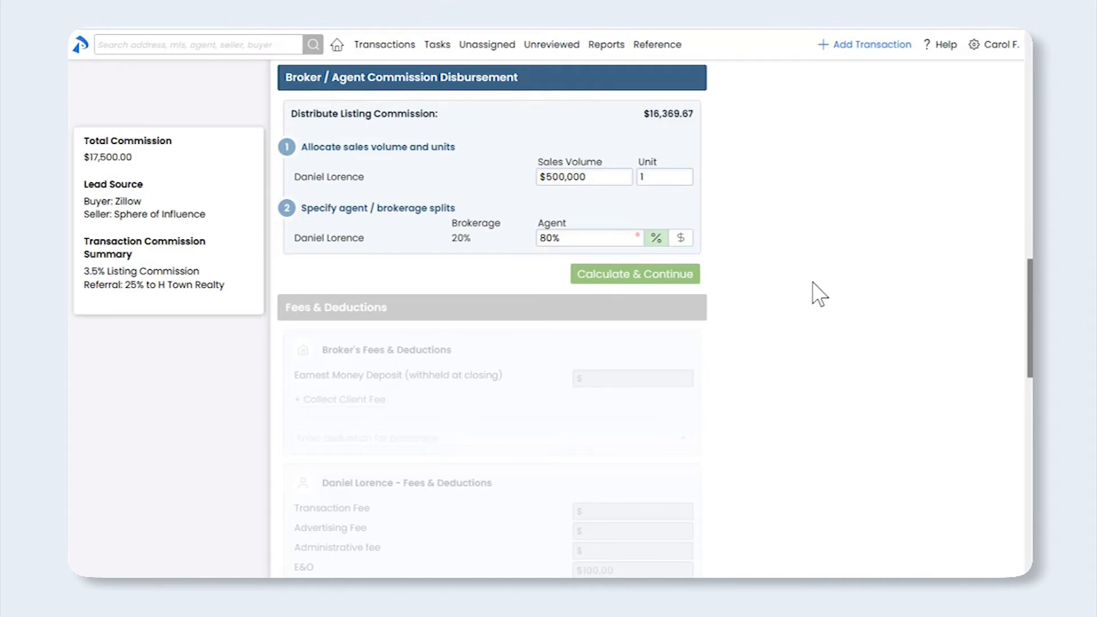
Set the listing agent's split to 80% agent / 20% brokerage and copy the agent's commission notes
click(616, 239)
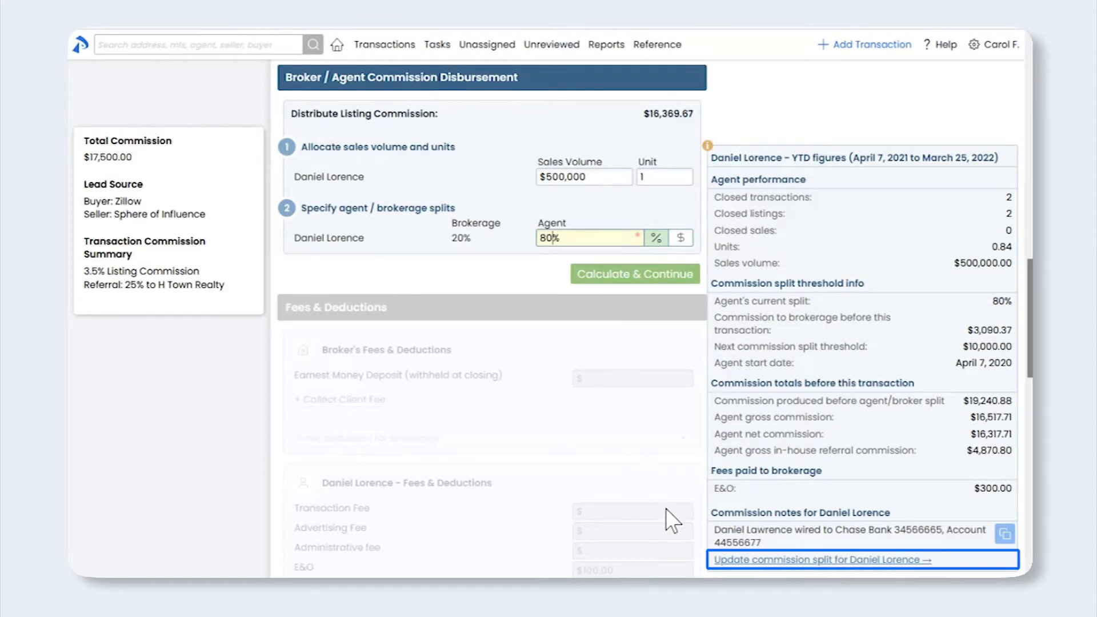
click(731, 561)
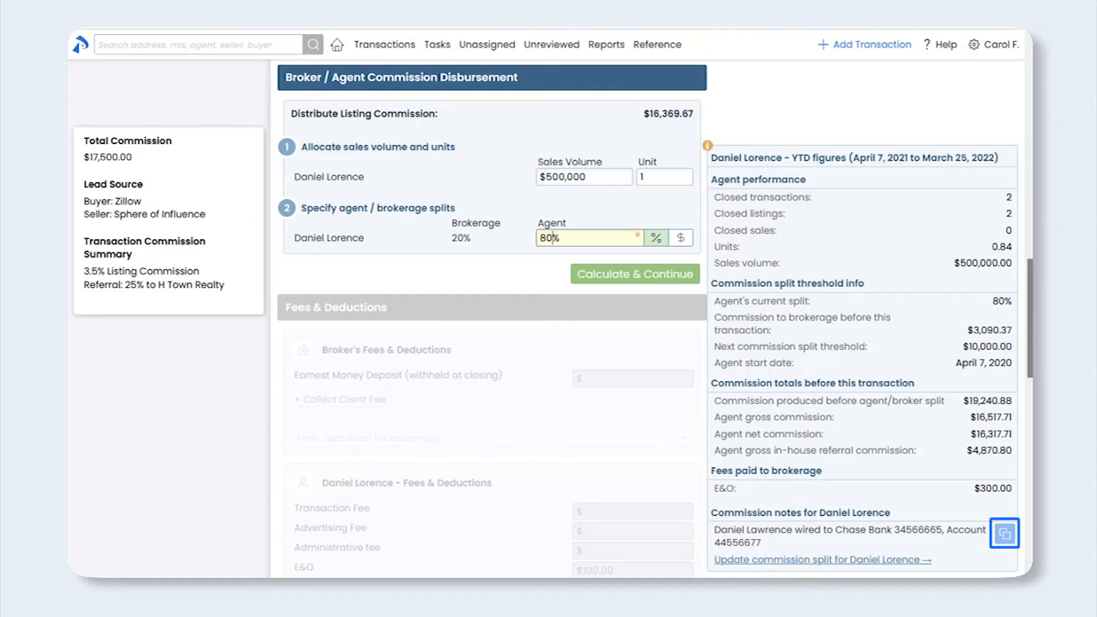
click(1005, 537)
click(499, 279)
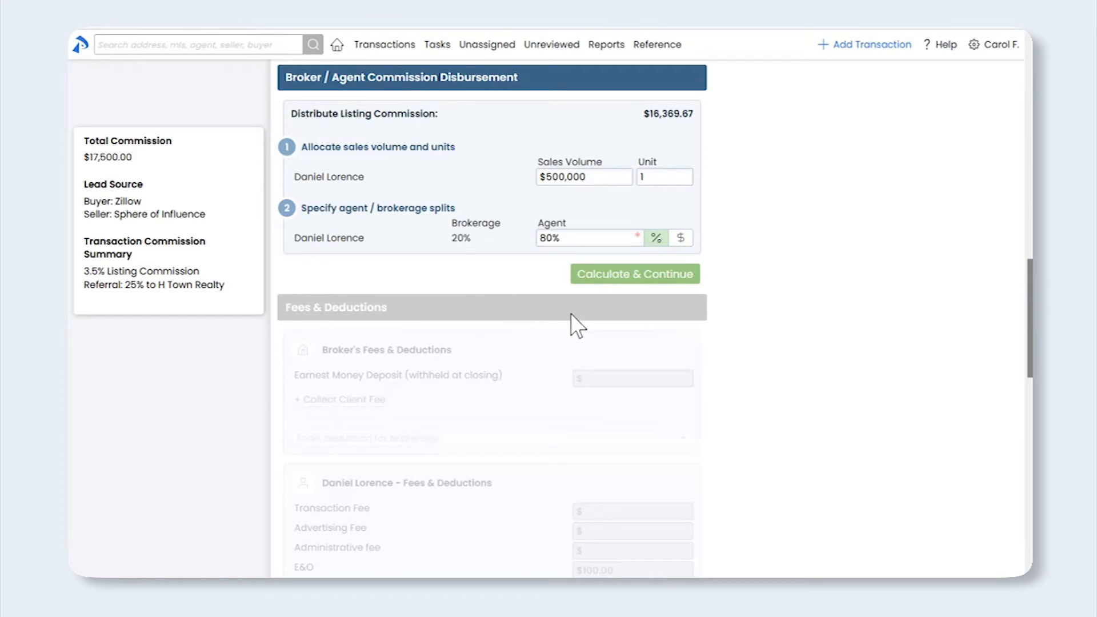
Calculate the distribution ($13,095.74 agent gross, $3,711.26 broker's net) and scroll to Fees & Deductions
click(632, 276)
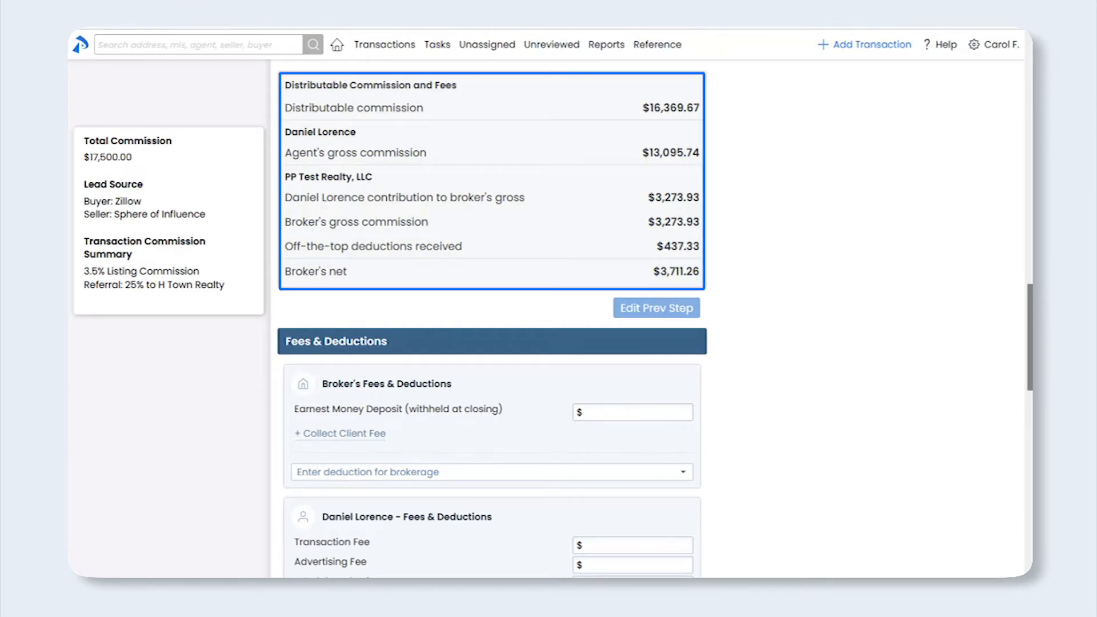
scroll(491, 320, down, 2)
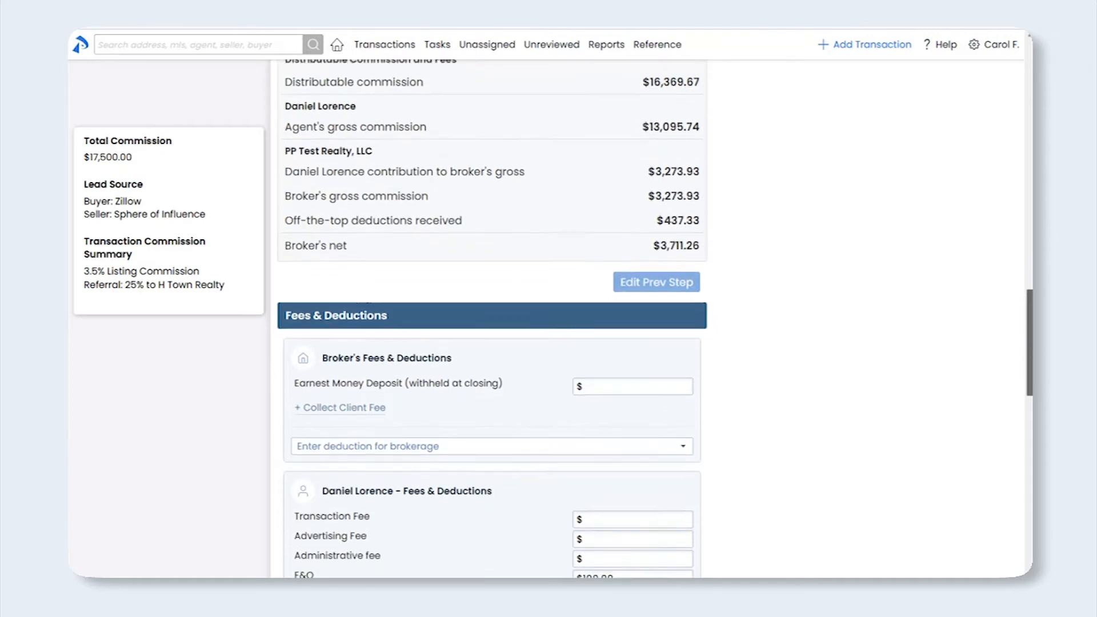
scroll(1014, 392, down, 4)
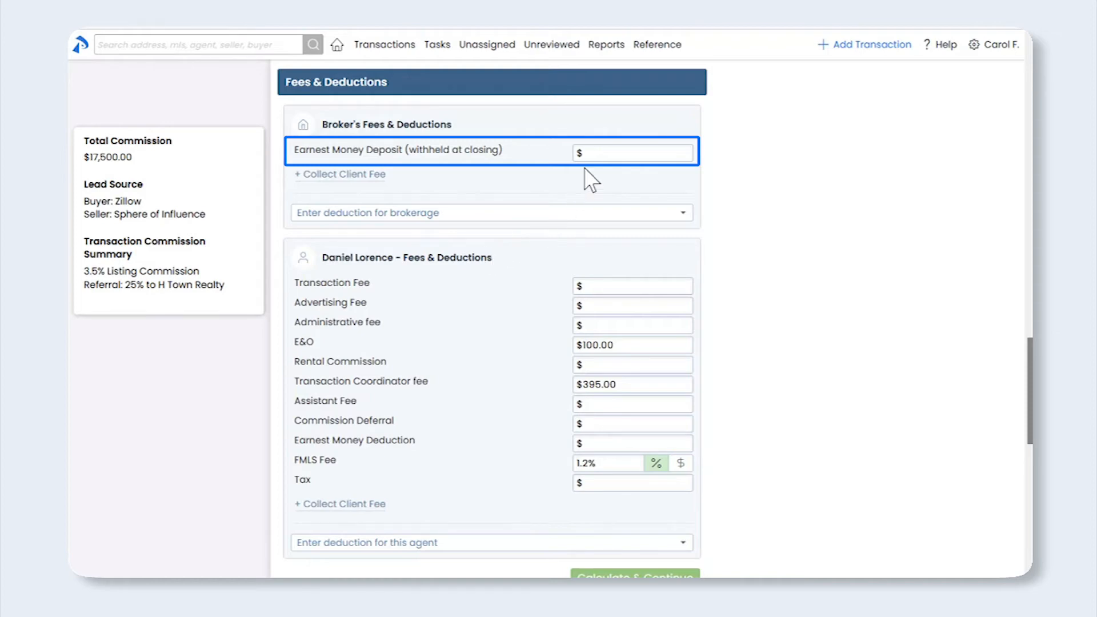
Enter 1000 as the Earnest Money Deposit withheld at closing
click(597, 153)
text(1000)
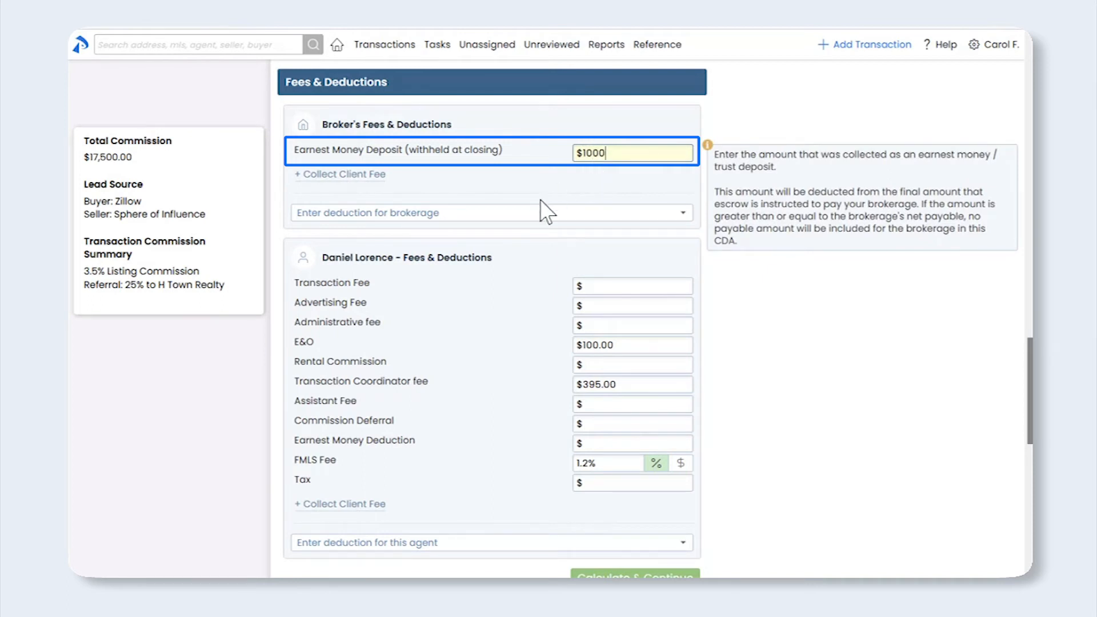
click(142, 372)
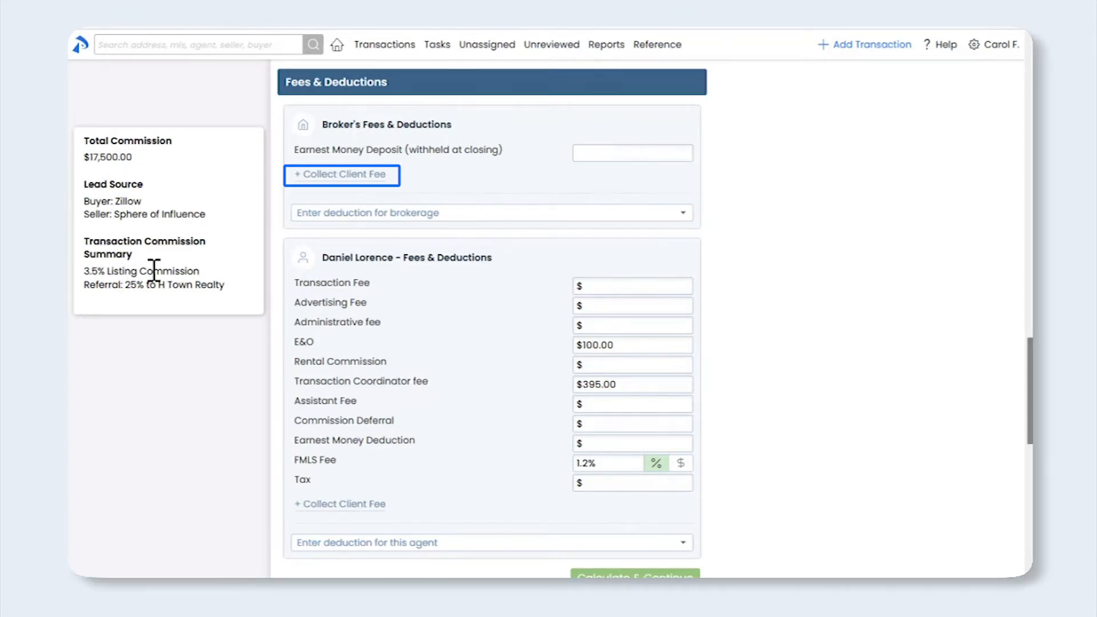
Collect a $500 Compliance Fee from the seller under Broker's Fees
click(334, 178)
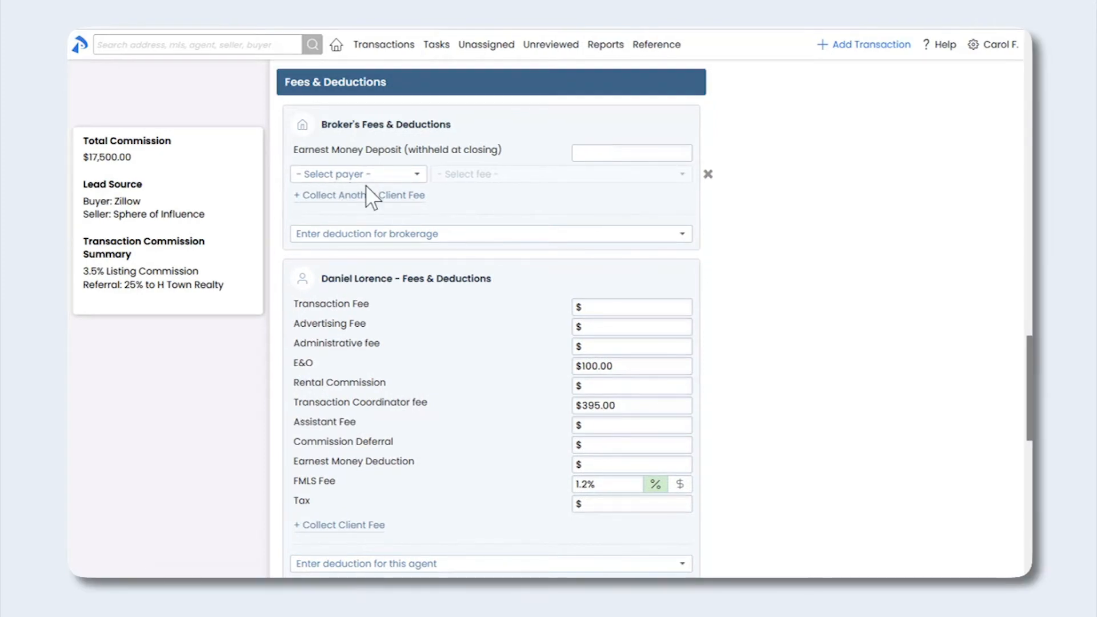
click(410, 175)
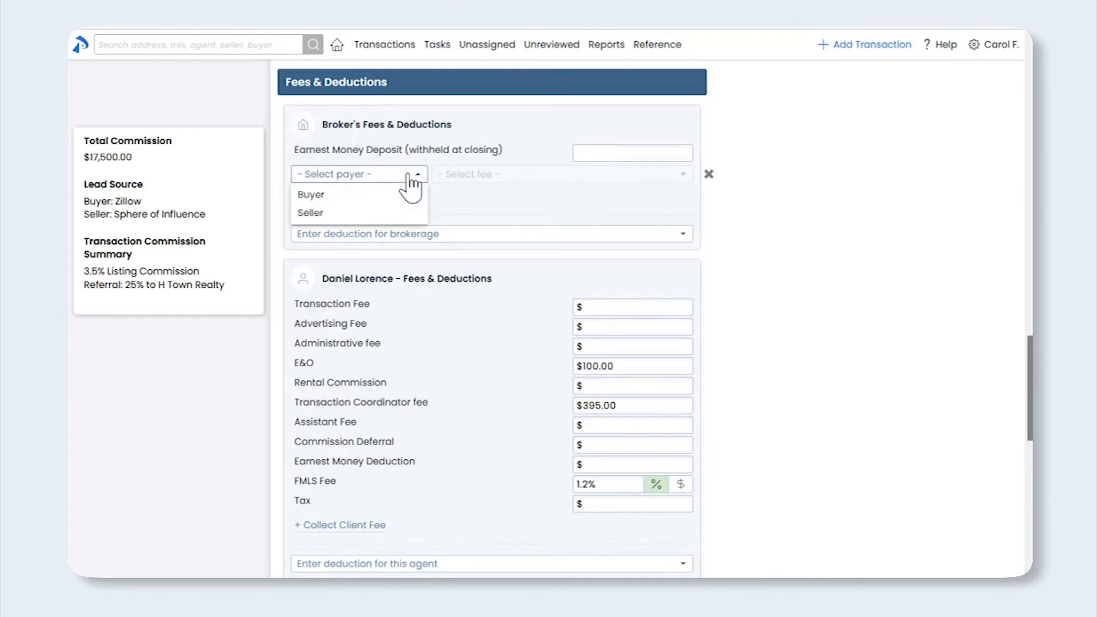
click(381, 213)
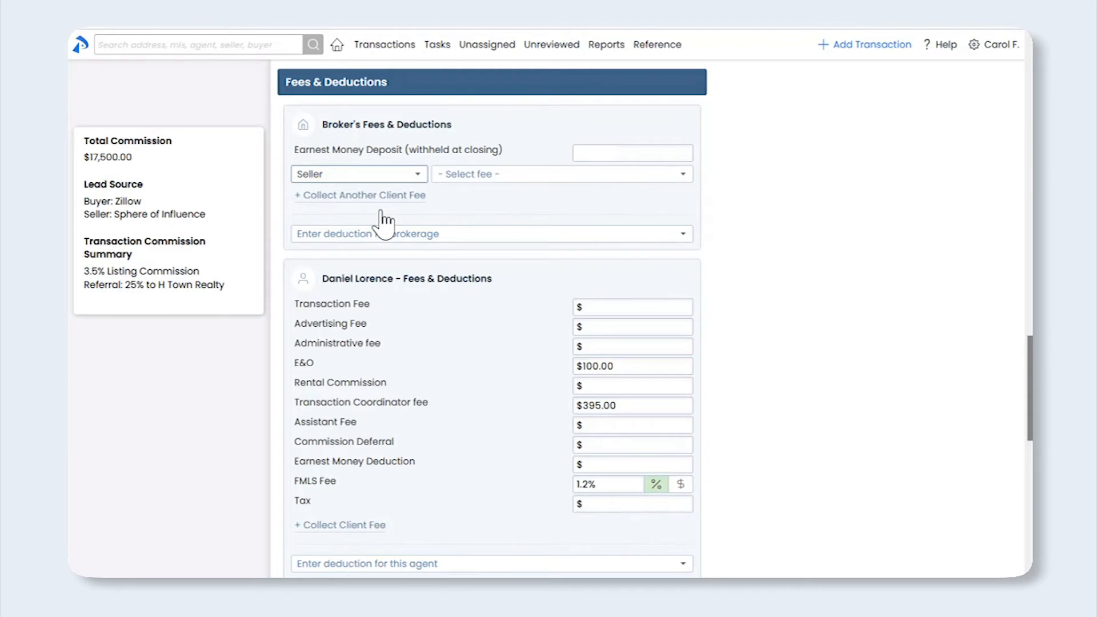
click(538, 188)
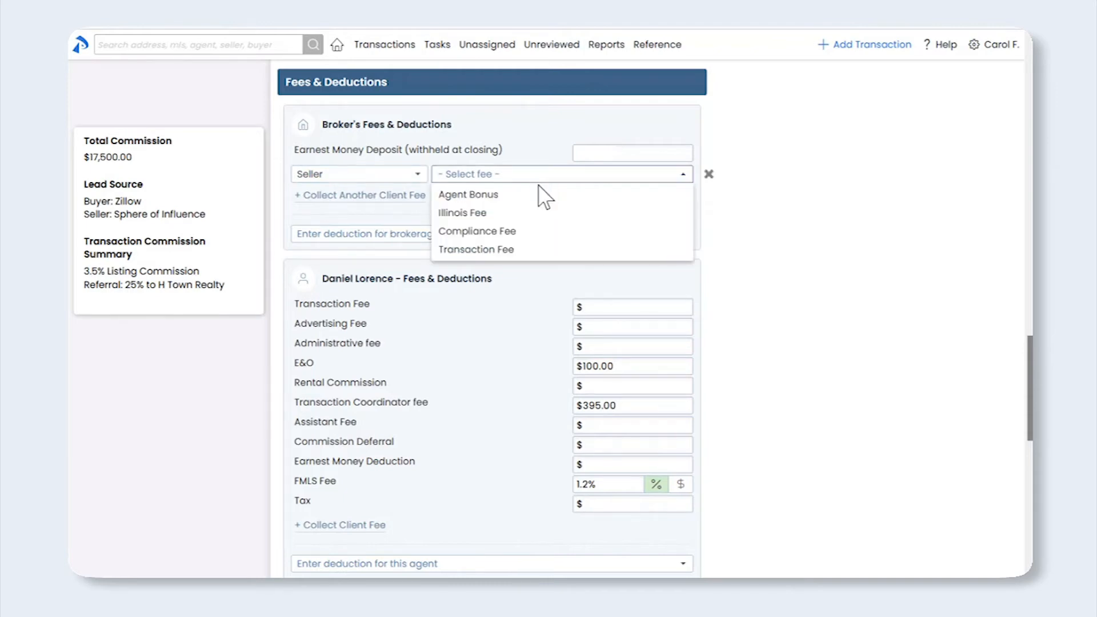
click(521, 232)
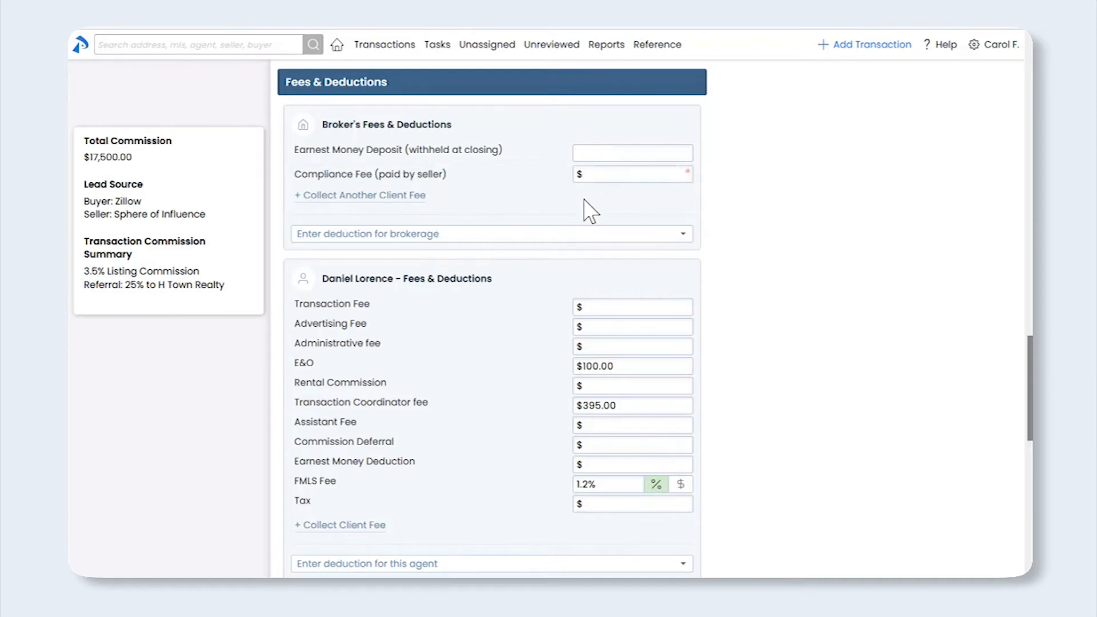
click(594, 178)
text(500)
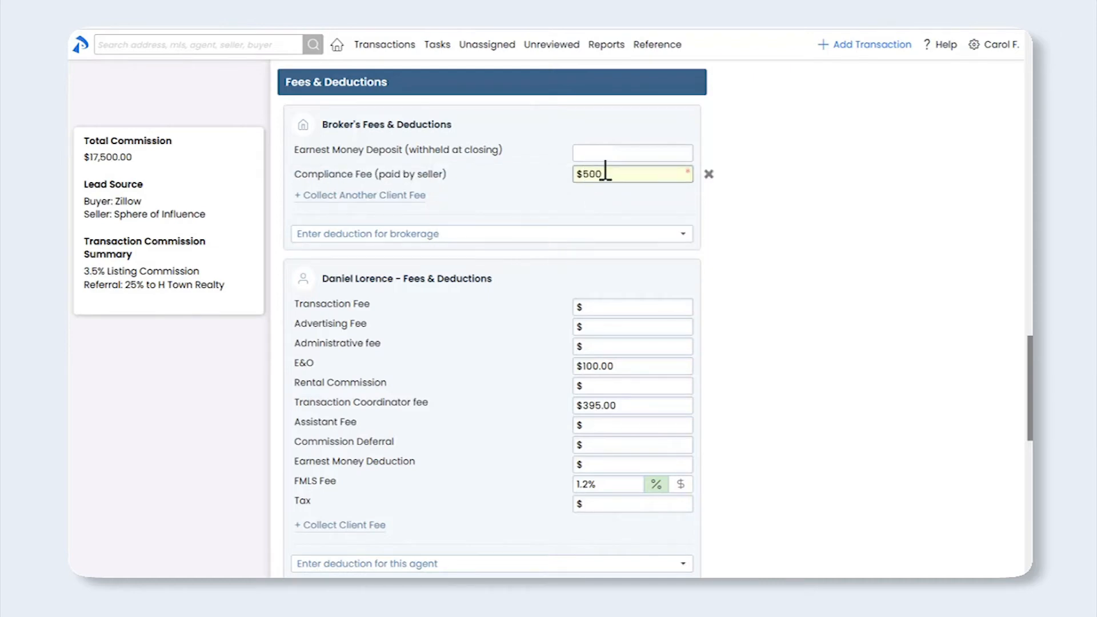
click(591, 201)
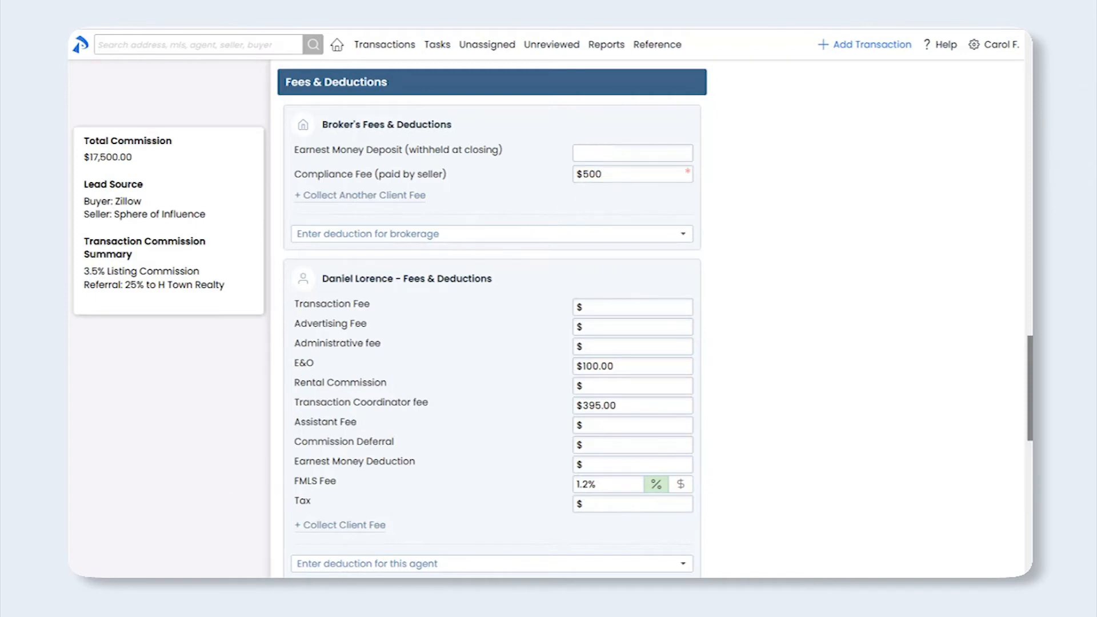
Add a $1,000 Agent Bonus, paid by the seller, under the agent's Fees & Deductions
drag(1029, 376, 1014, 417)
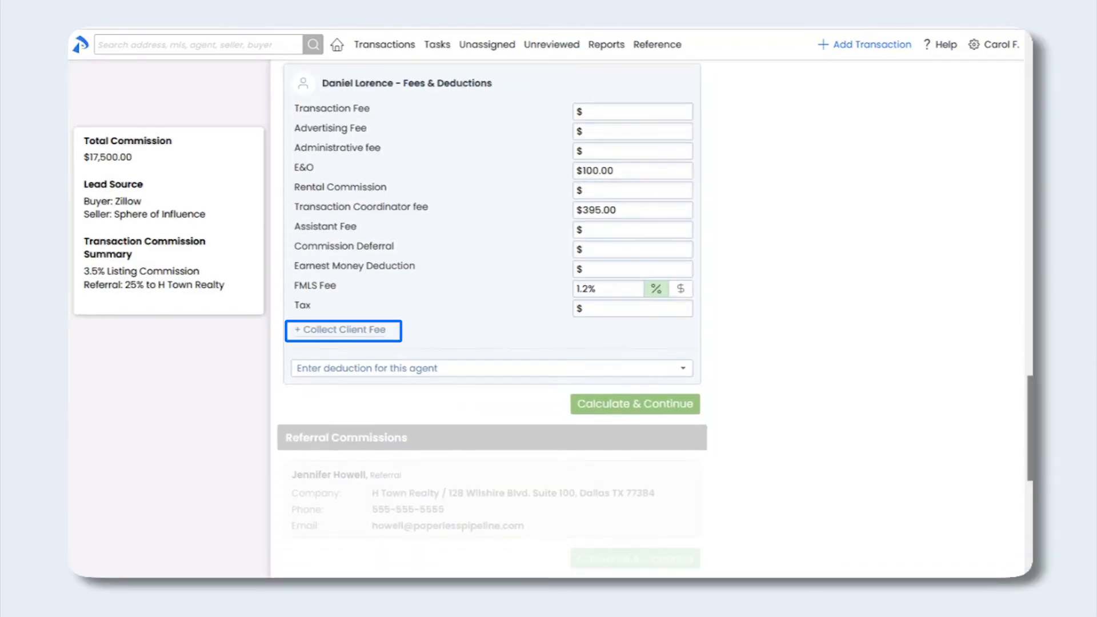
click(344, 331)
click(347, 332)
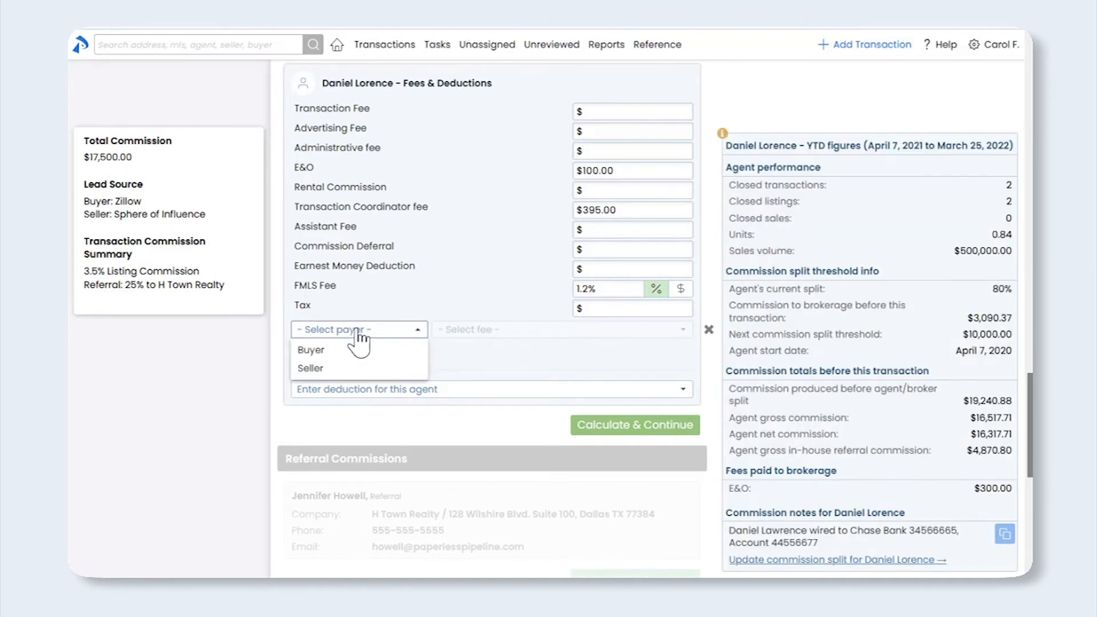
click(357, 368)
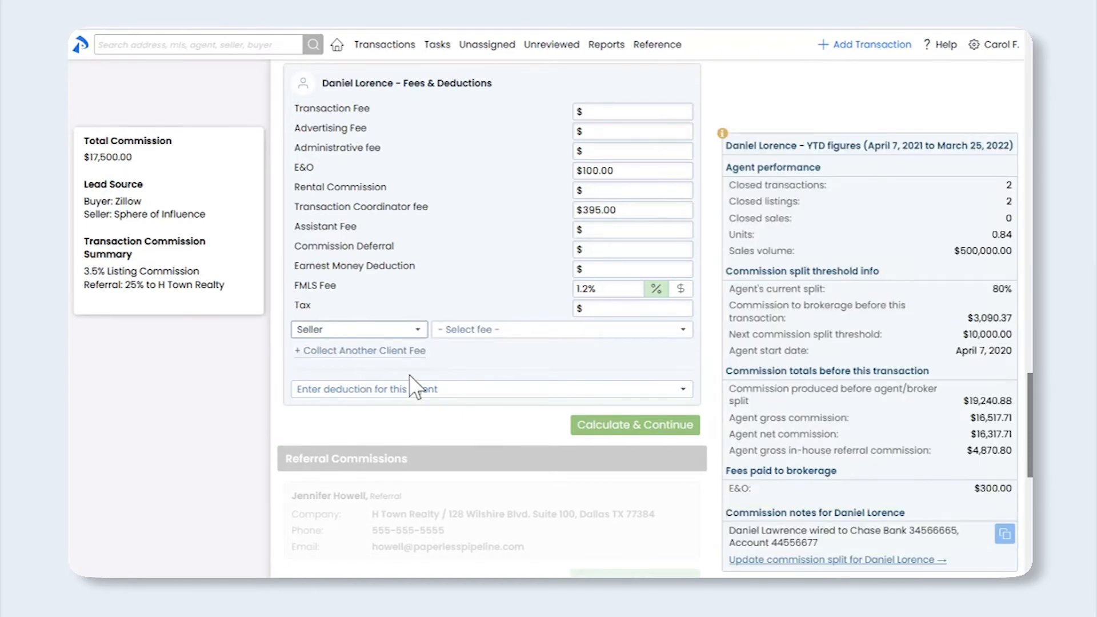
click(474, 337)
click(476, 350)
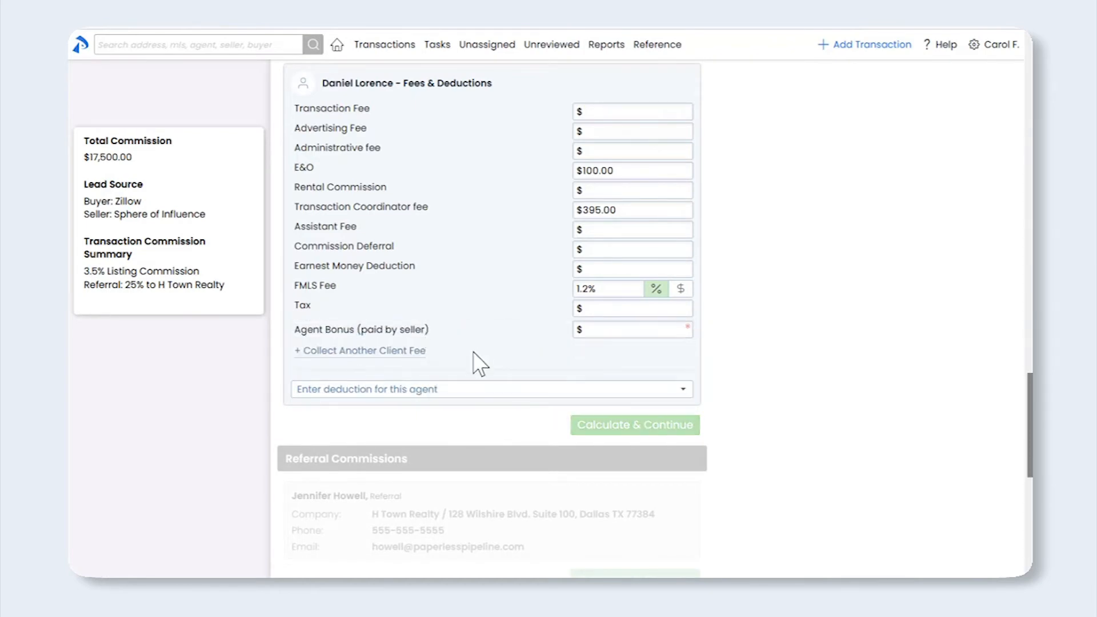
click(594, 329)
text(1)
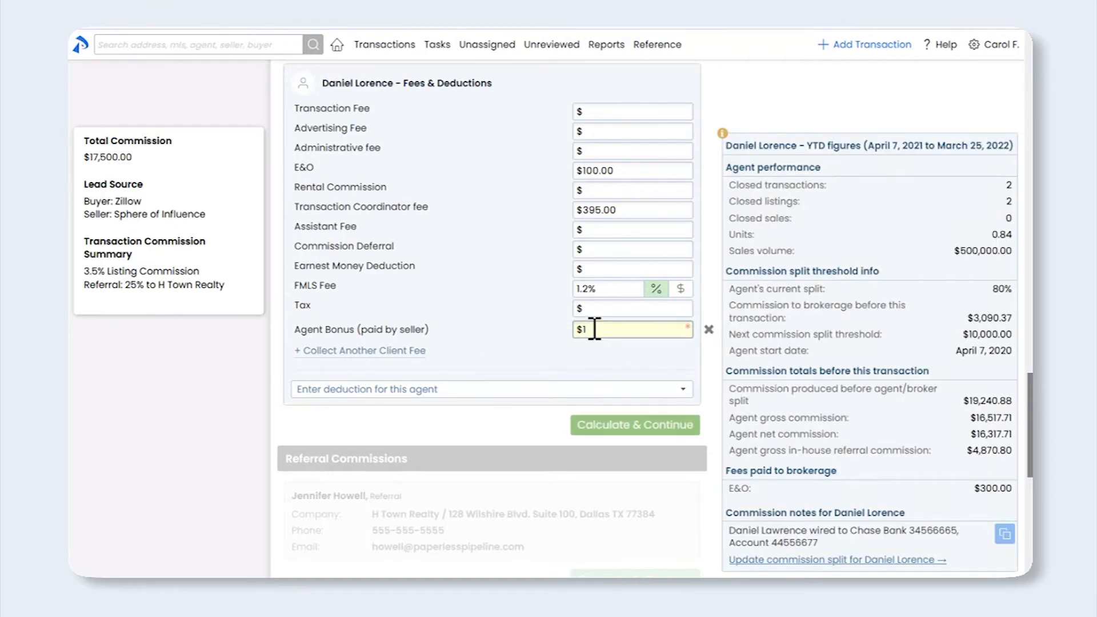
text(,00000)
click(588, 363)
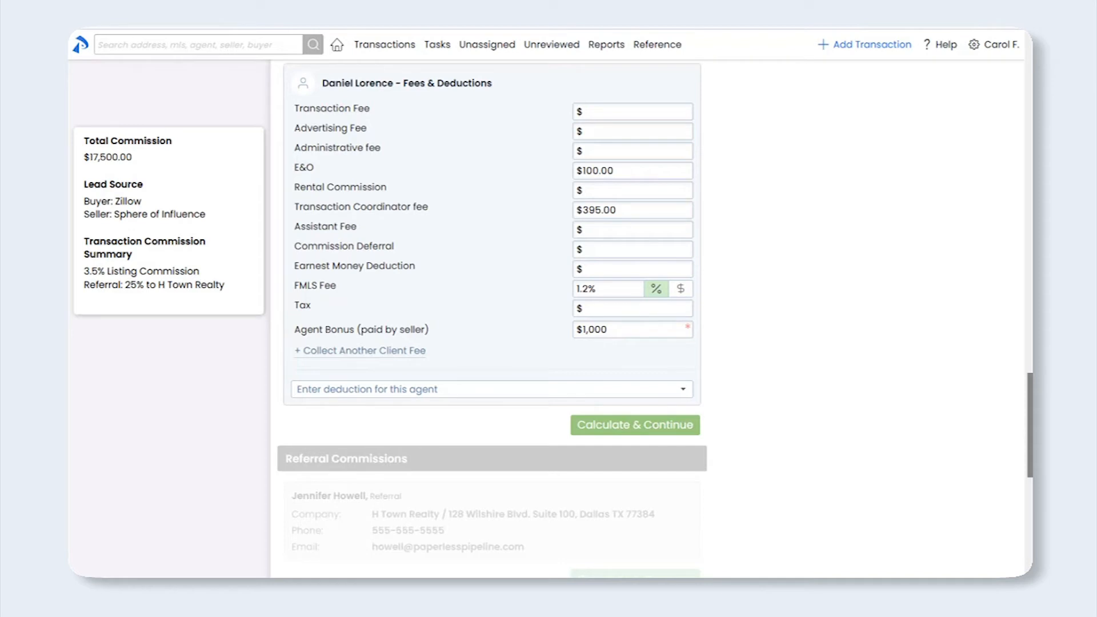
scroll(1027, 423, up, 3)
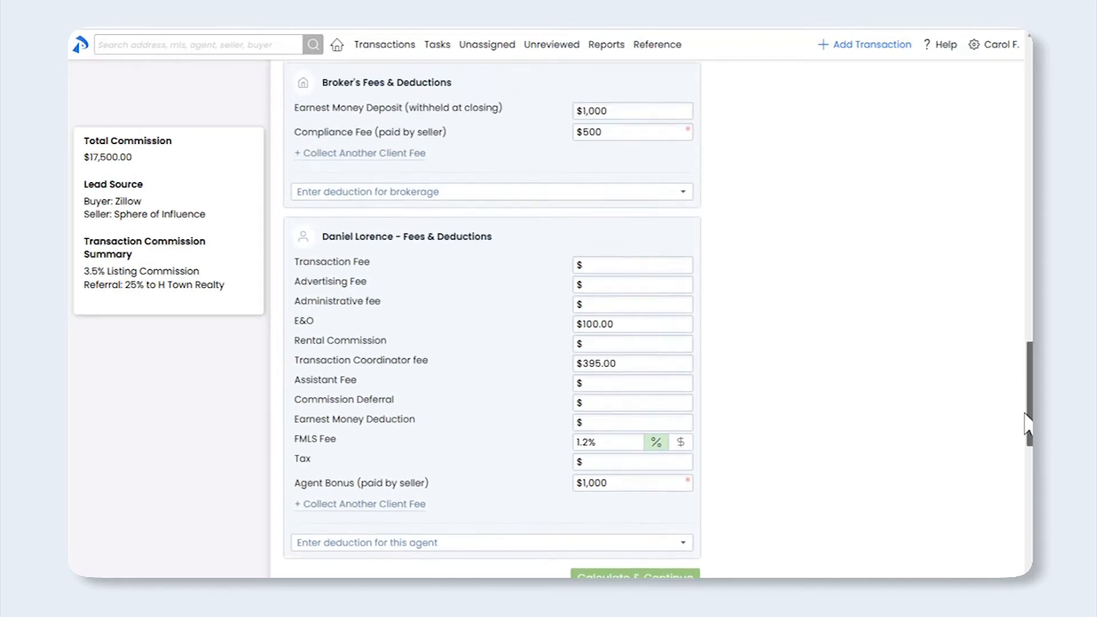
scroll(1026, 423, up, 1)
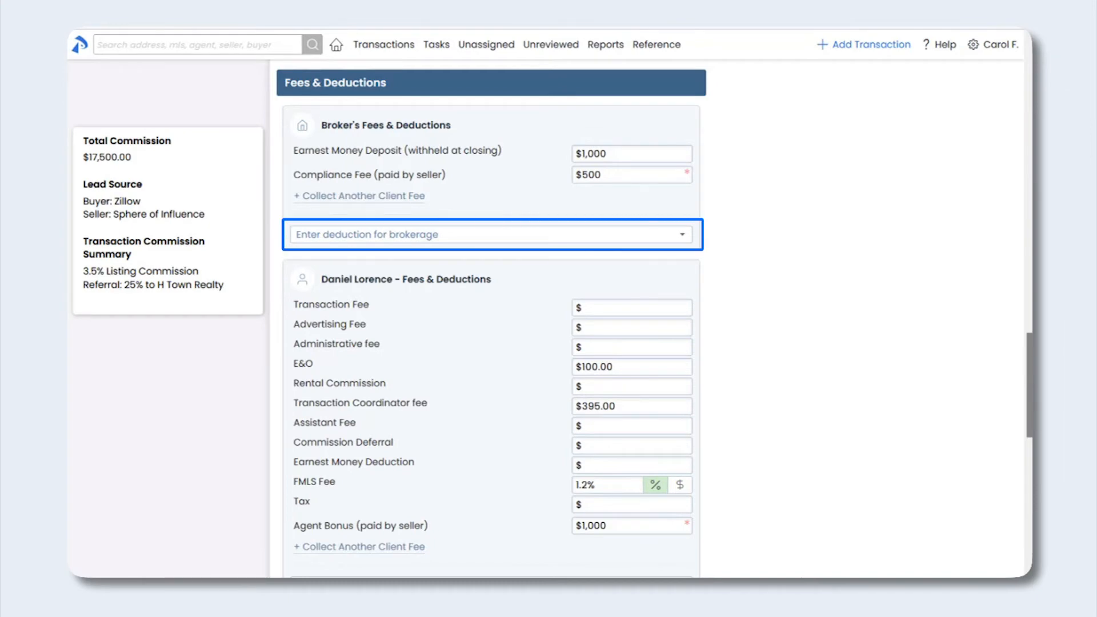
Add a $400 Home Warranty brokerage deduction, payable externally to AHS at its pasted address
click(406, 243)
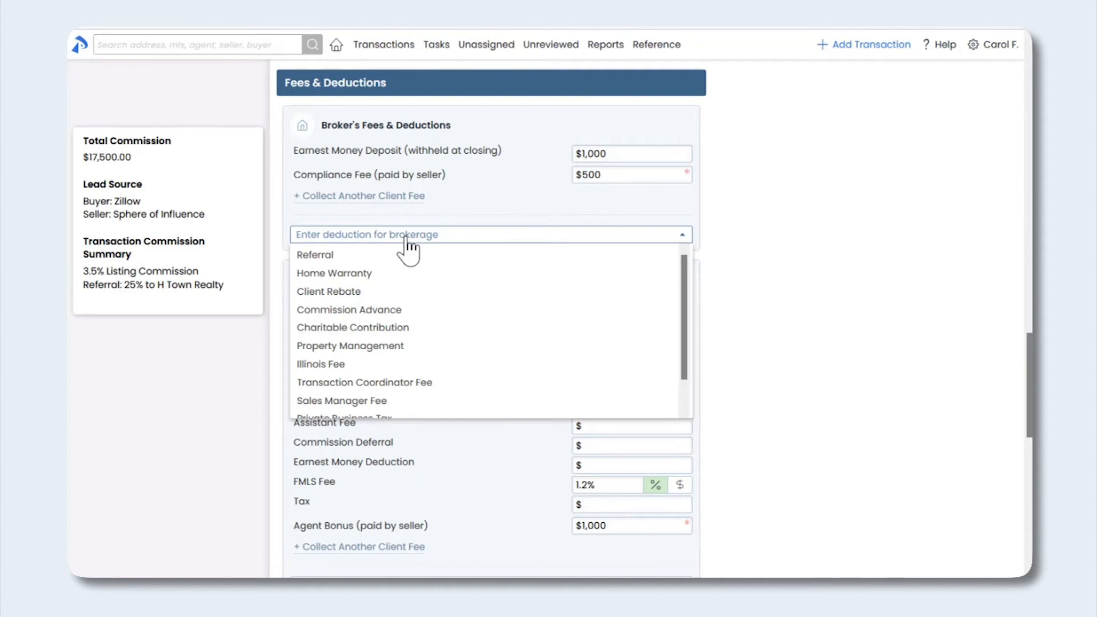
click(407, 273)
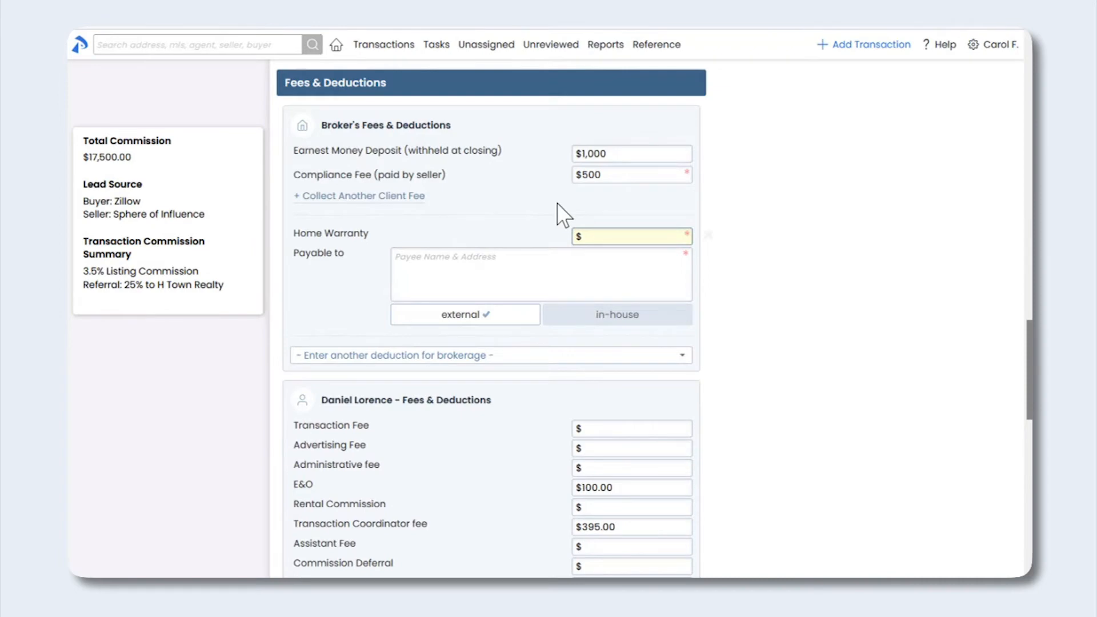
click(591, 236)
text(4)
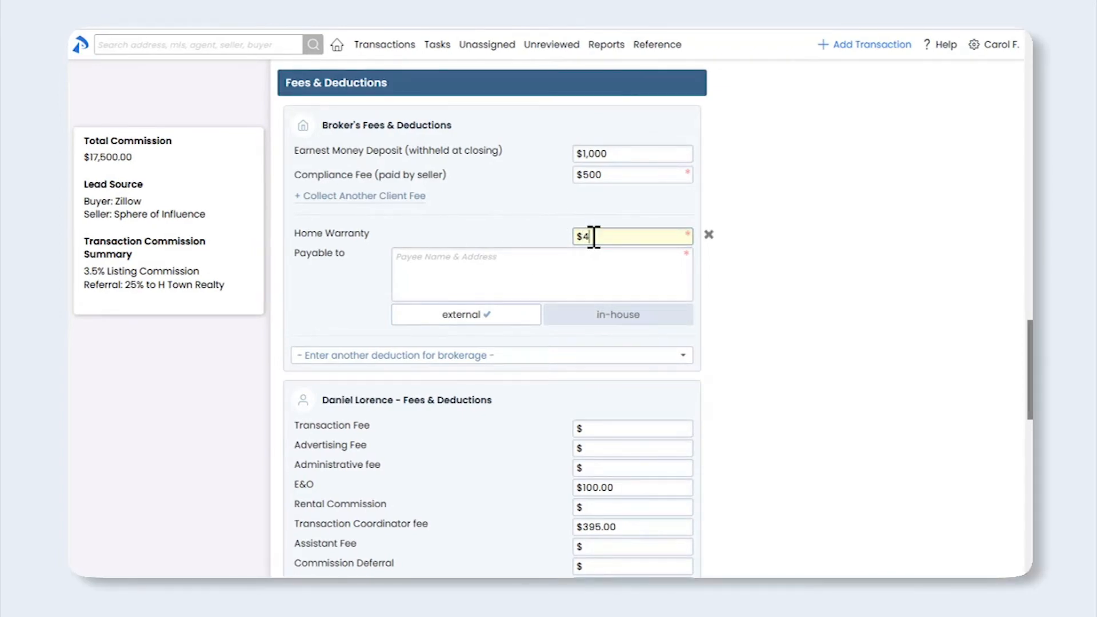
text(00)
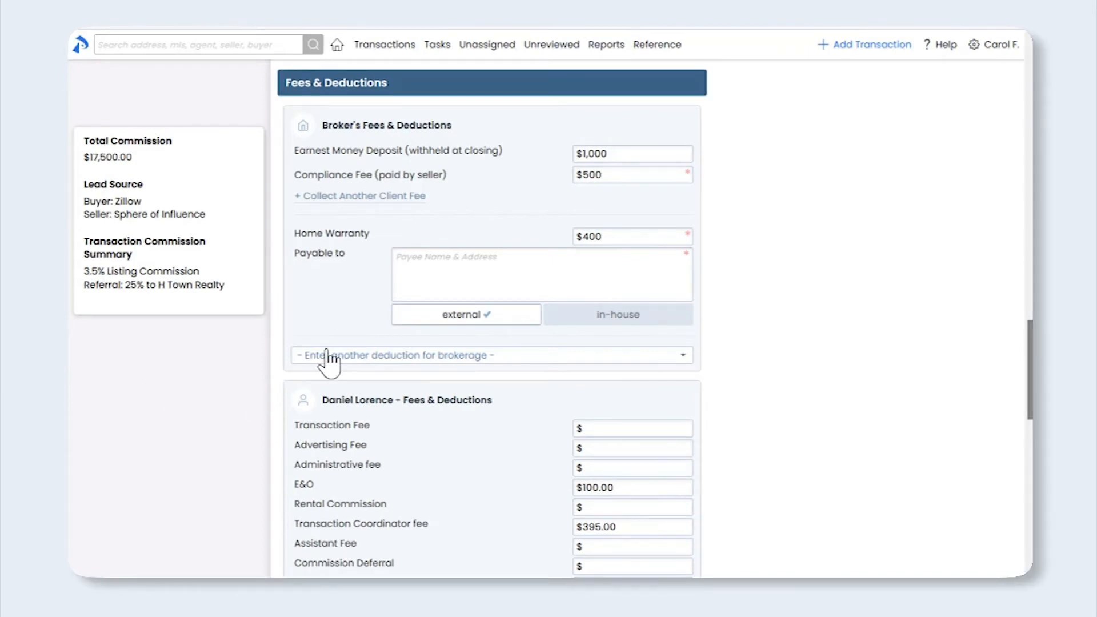
click(416, 266)
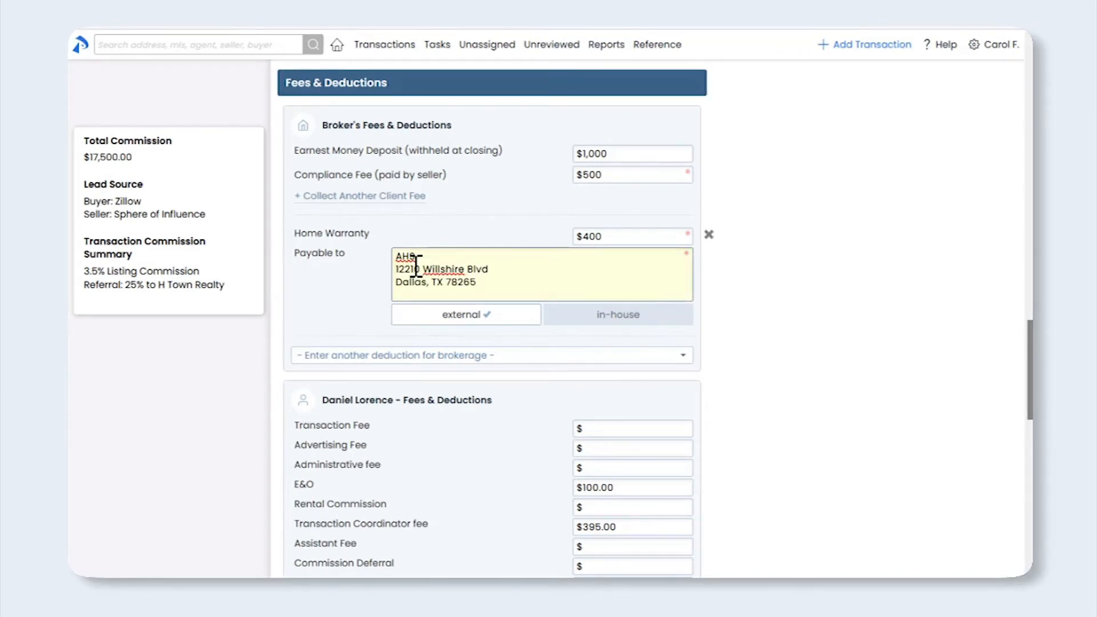
click(231, 376)
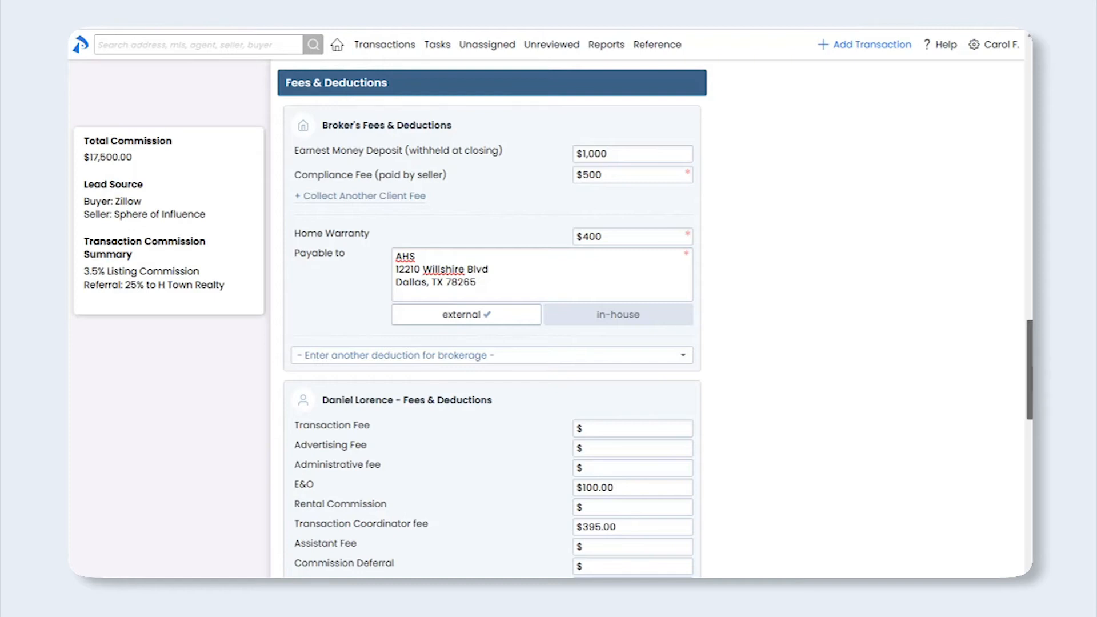
scroll(1031, 398, down, 2)
Add a $395 Transaction Coordinator Fee for the agent, payable in-house to the agent found by search
scroll(1032, 398, down, 4)
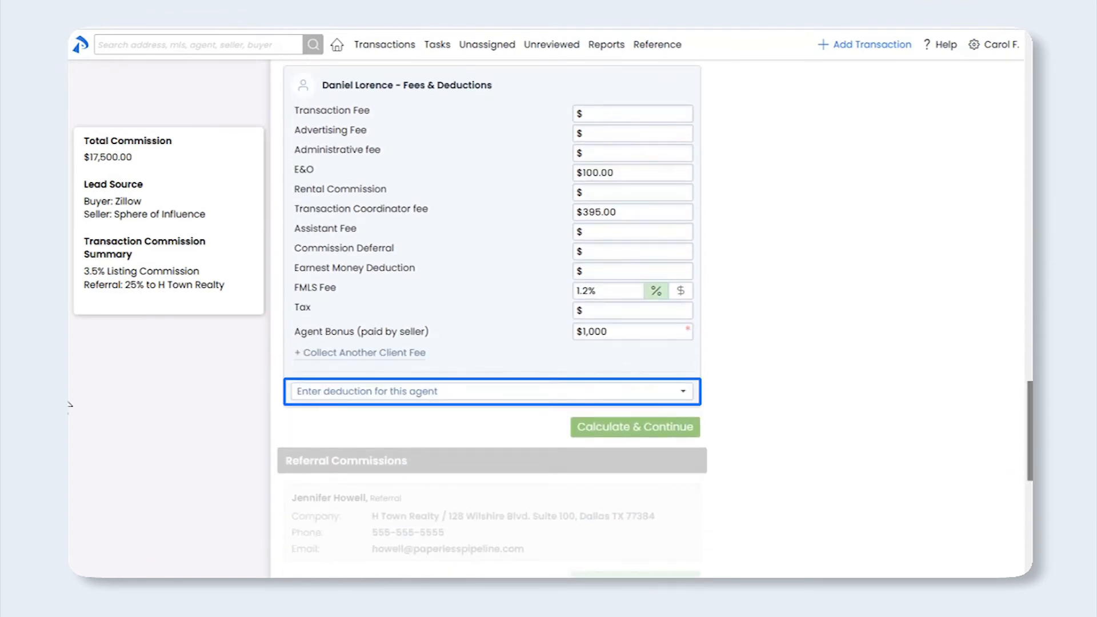
click(410, 395)
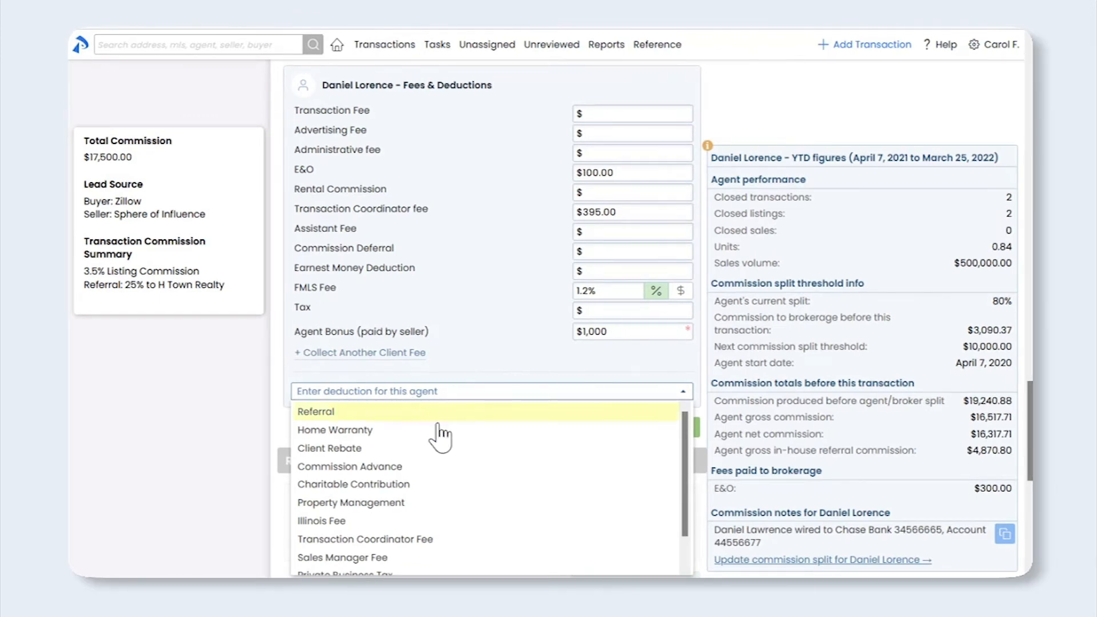
click(466, 540)
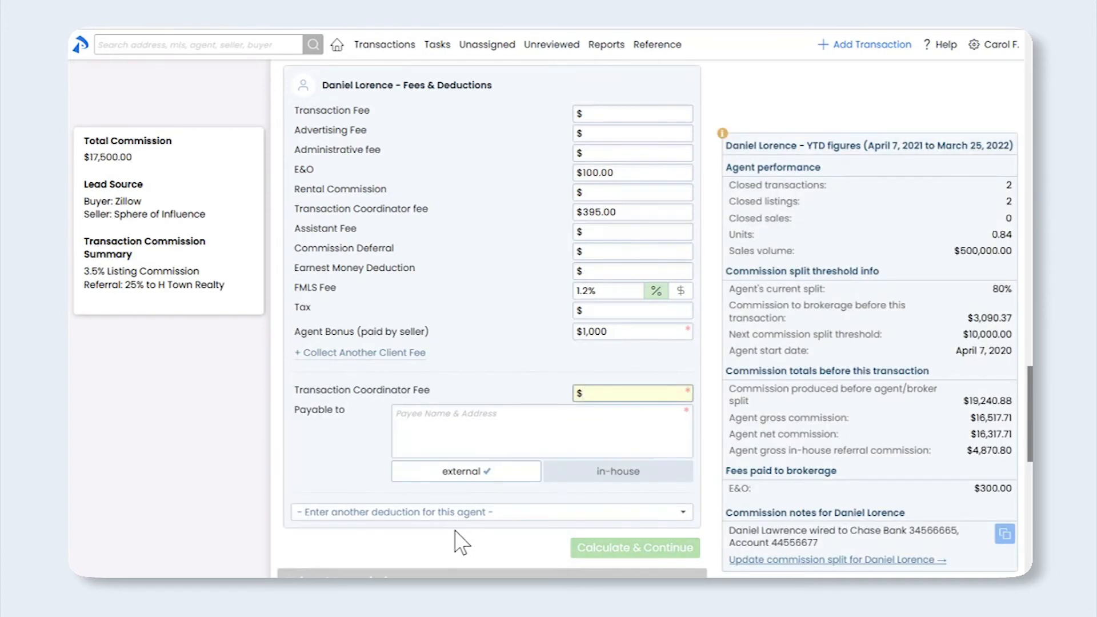
text(395)
click(588, 479)
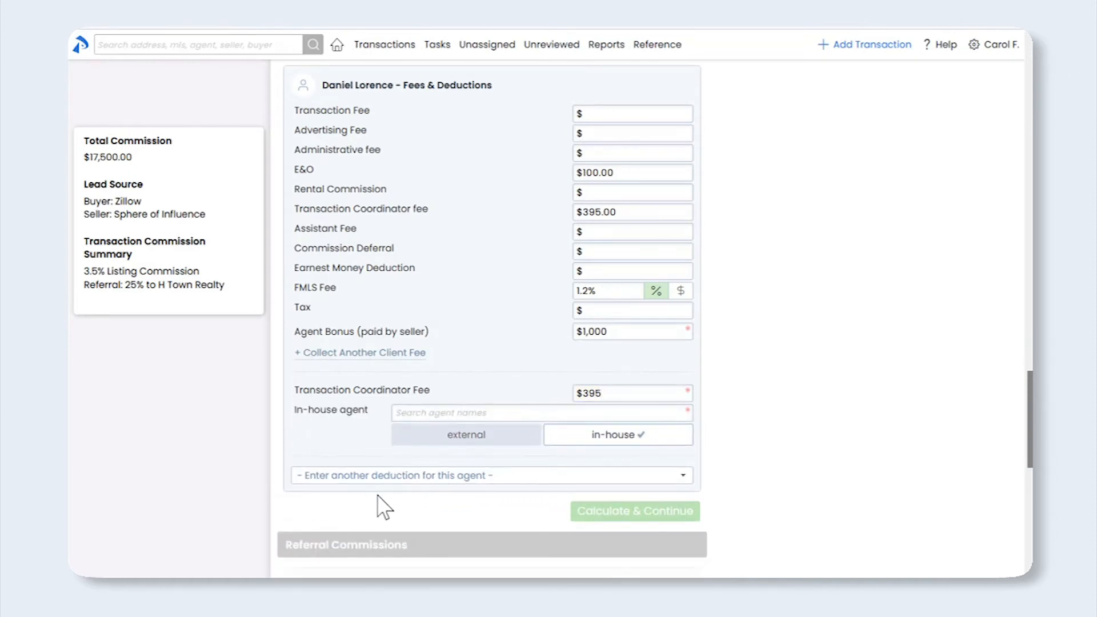
click(466, 414)
text(r)
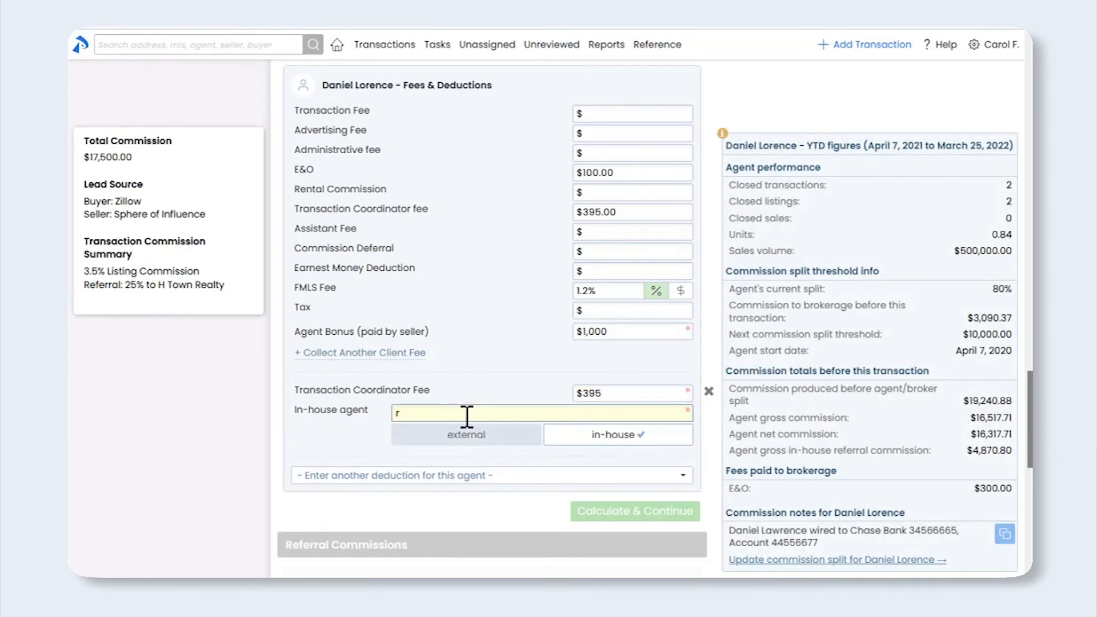
text(ach)
click(463, 447)
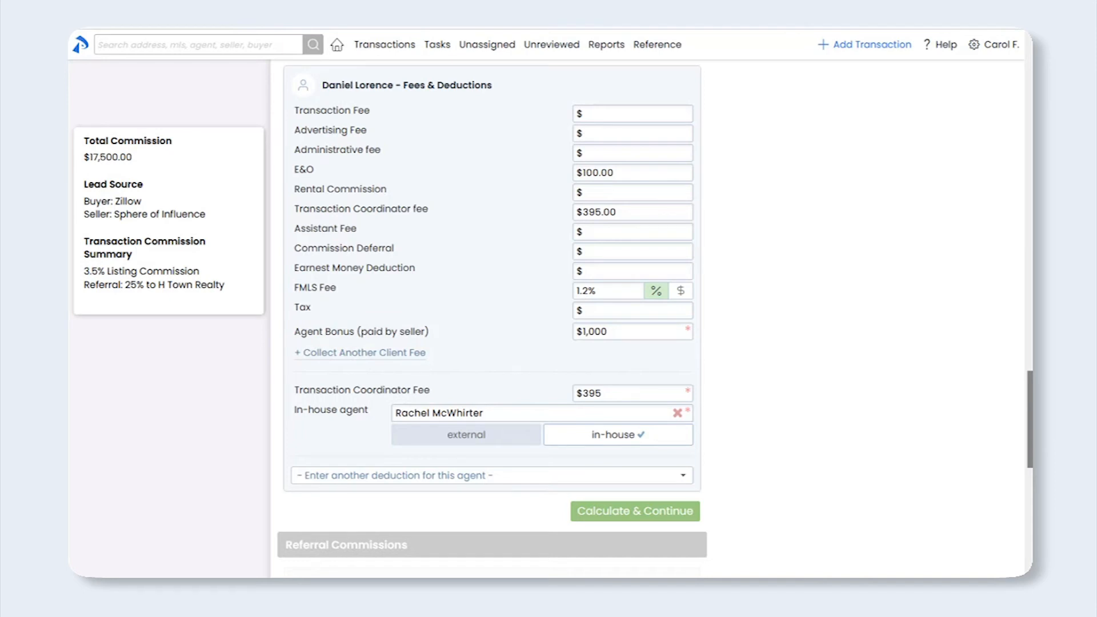
Calculate the agent's deductions and keep a single referrer for the referral commission
click(613, 512)
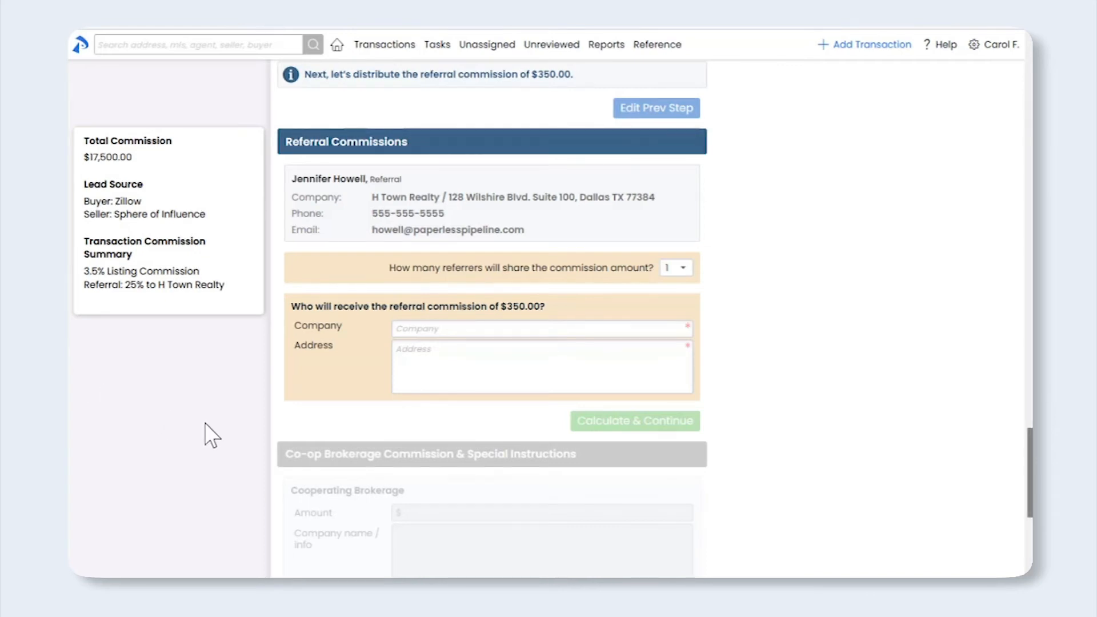
click(689, 268)
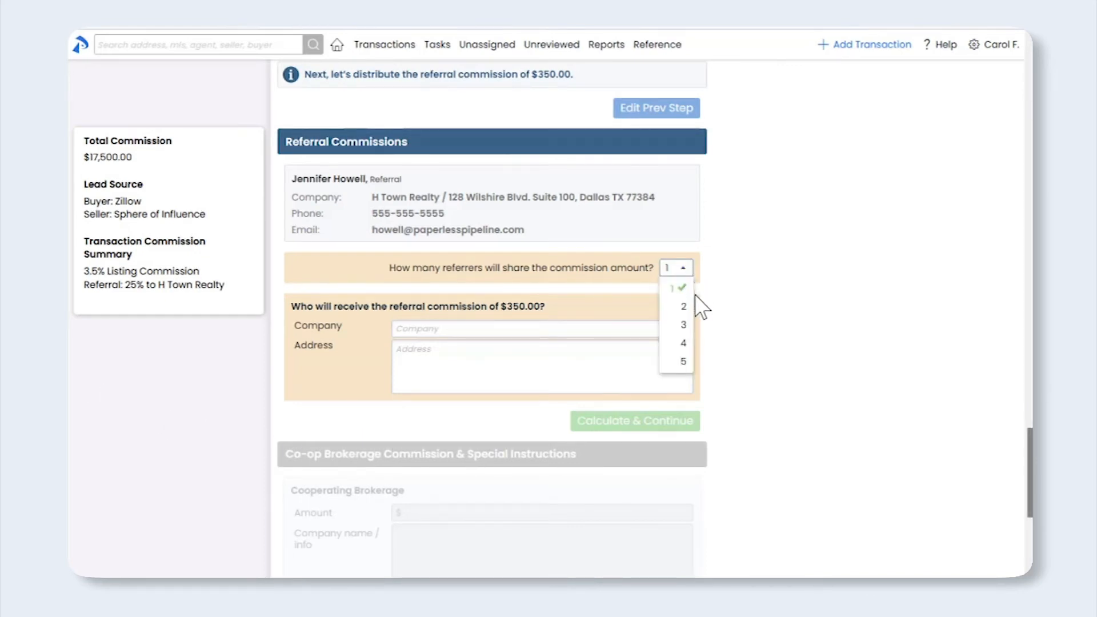
click(680, 288)
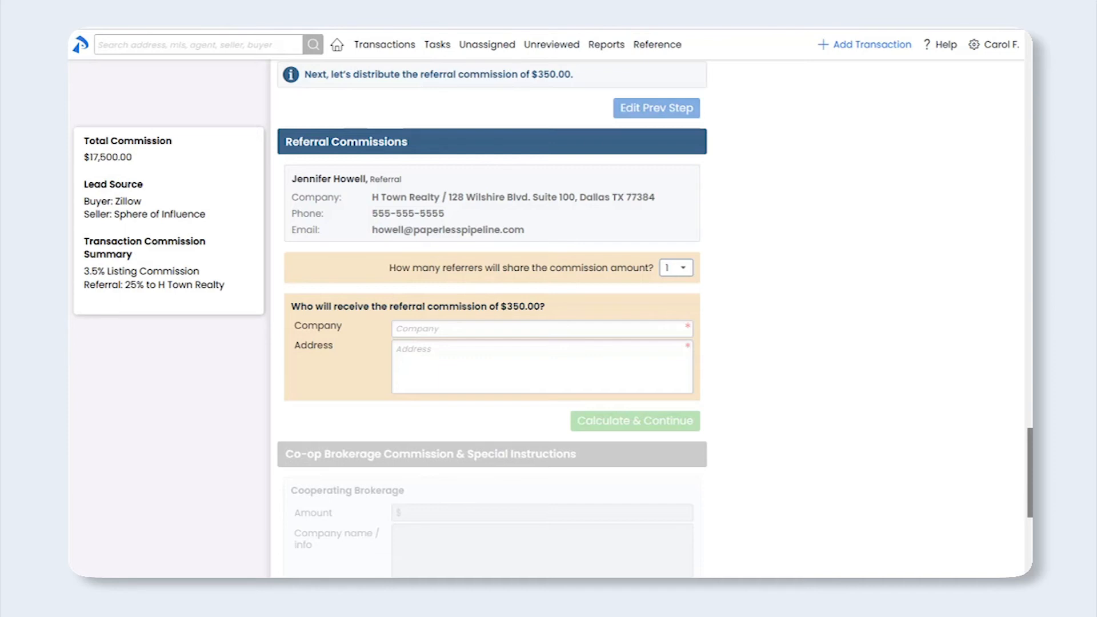
Fill the recipient's Company with the referrer's name and Address with H Town Realty's address
drag(551, 238, 290, 189)
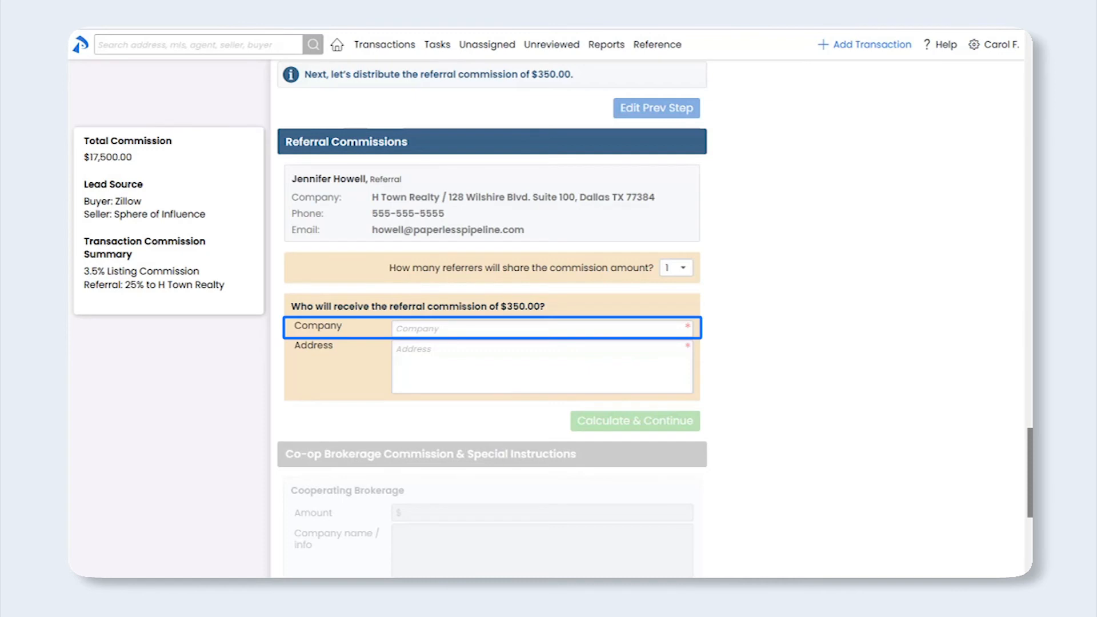
click(419, 329)
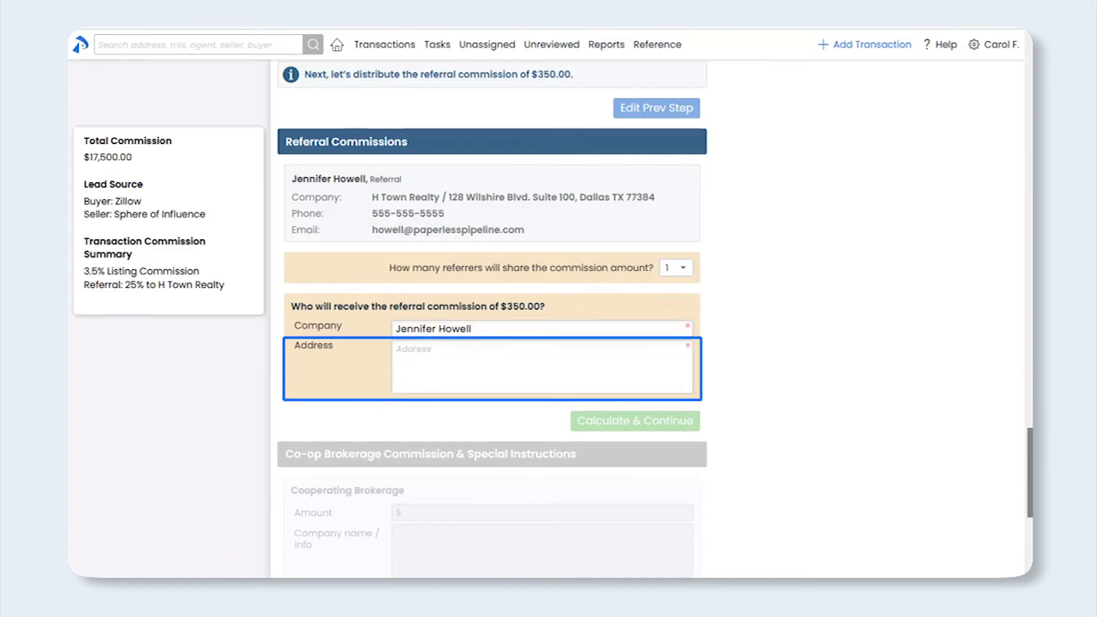
click(457, 360)
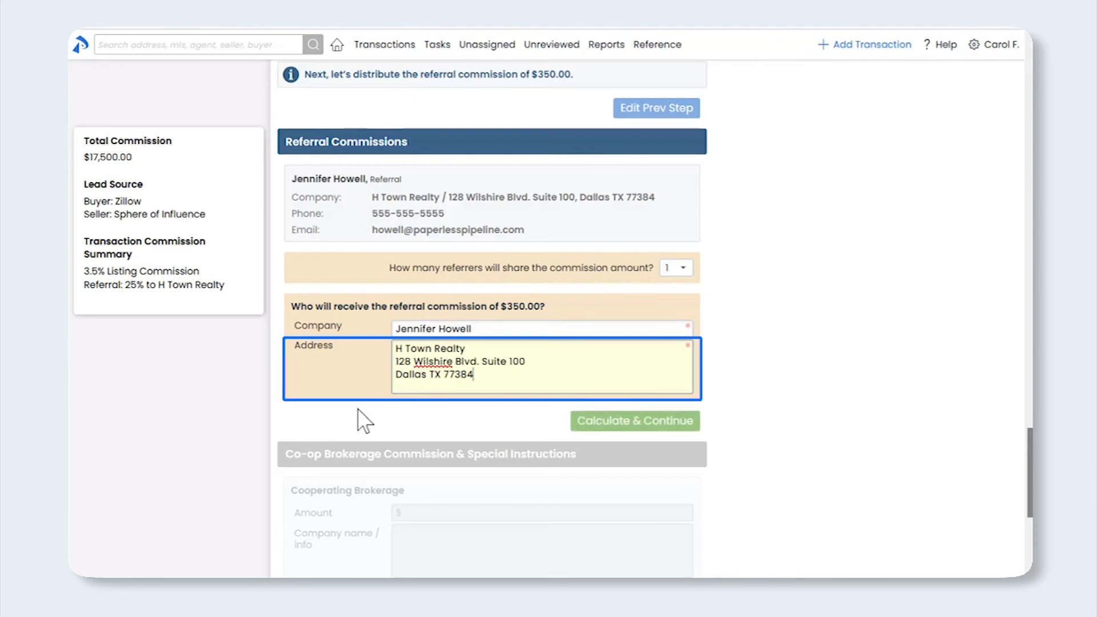
click(247, 441)
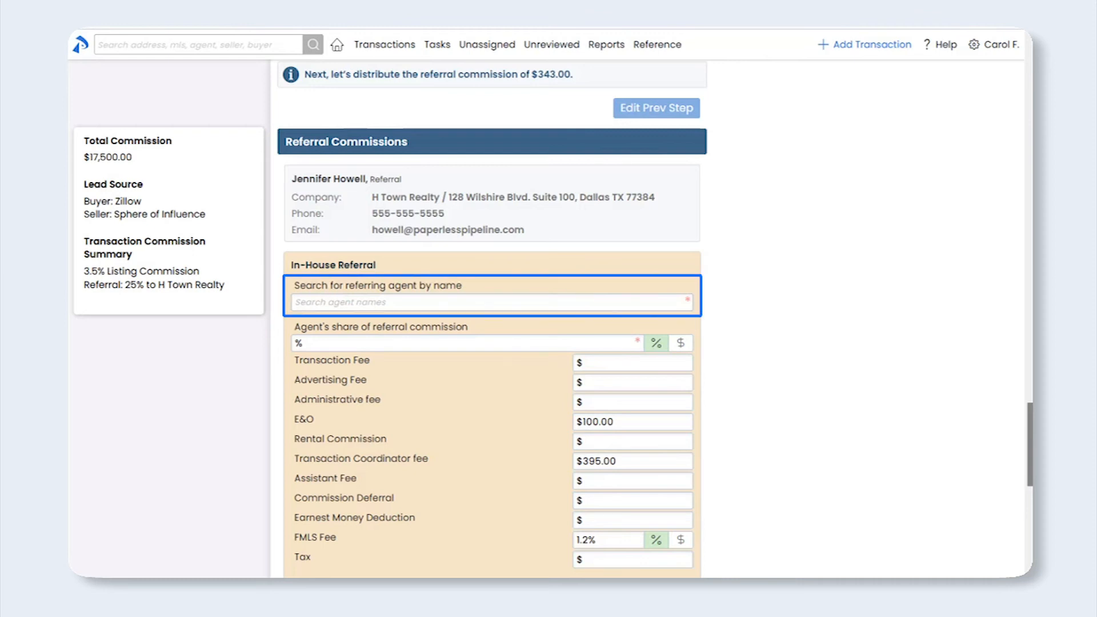
Assign the matching in-house agent as the referring agent at an 85% share
click(332, 303)
text(rache)
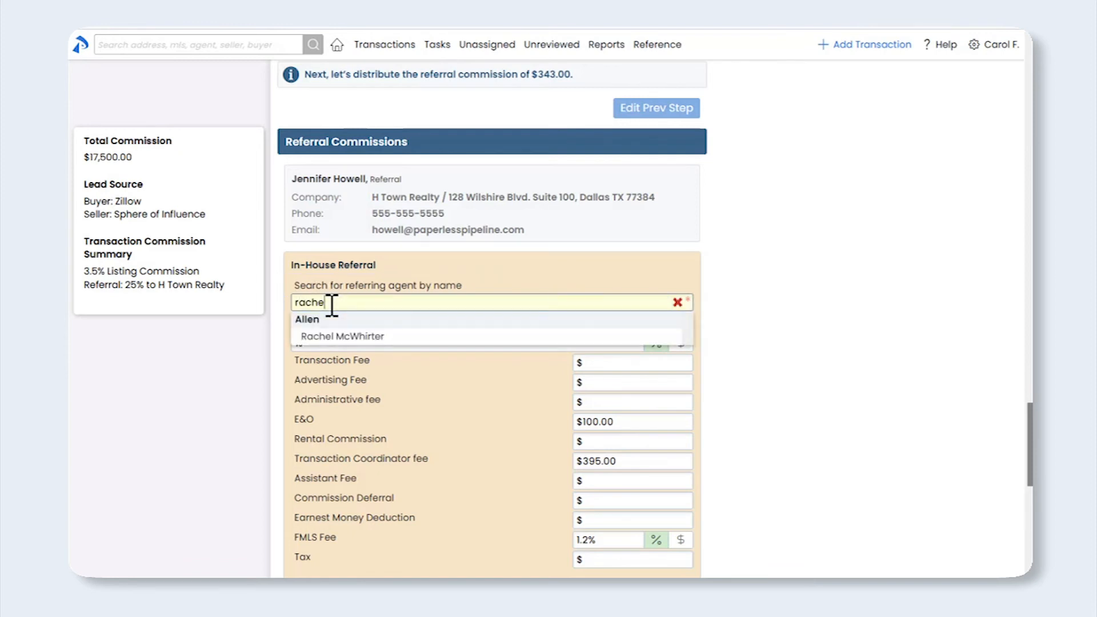
click(333, 338)
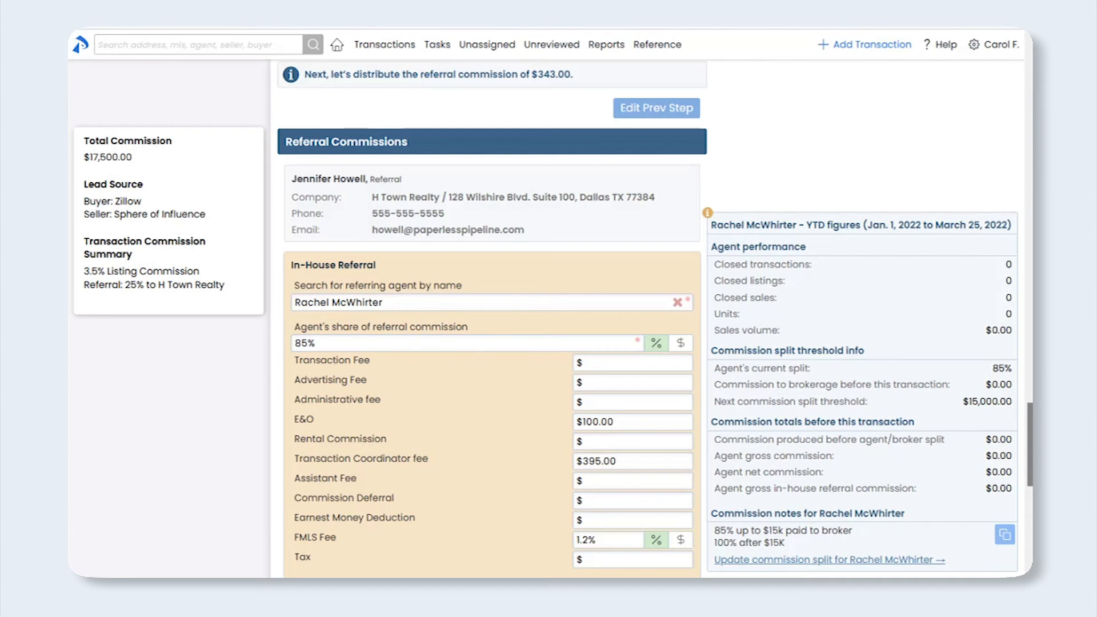
Clear the referral agent's E&O, Transaction Coordinator and FMLS fee values
drag(647, 426, 553, 423)
key(BackSpace)
drag(628, 461, 567, 457)
key(BackSpace)
click(585, 537)
key(BackSpace)
key(BackSpace)
key(BackSpace)
key(BackSpace)
click(1030, 513)
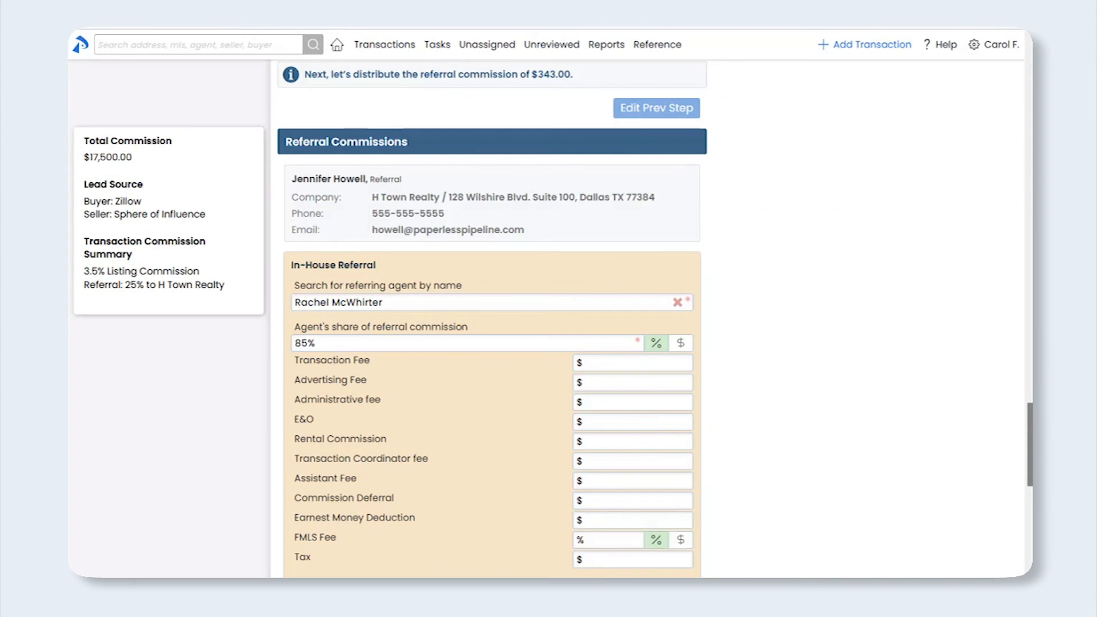
drag(1029, 435, 1030, 483)
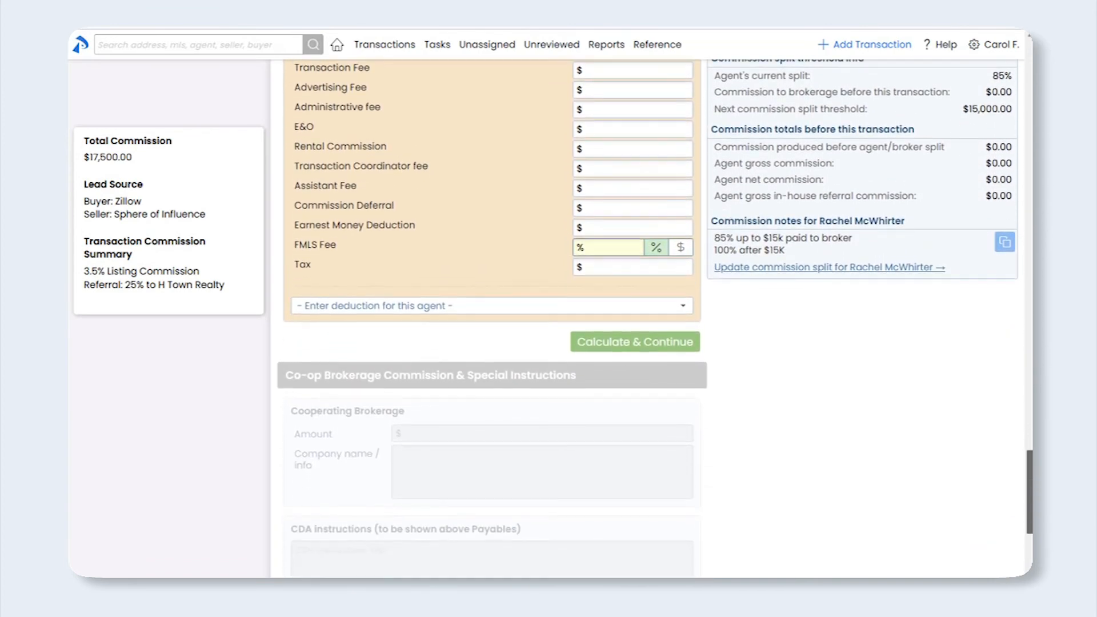
Calculate the disbursement, yielding a $291.55 in-house referral commission, and scroll to the co-op form
click(697, 349)
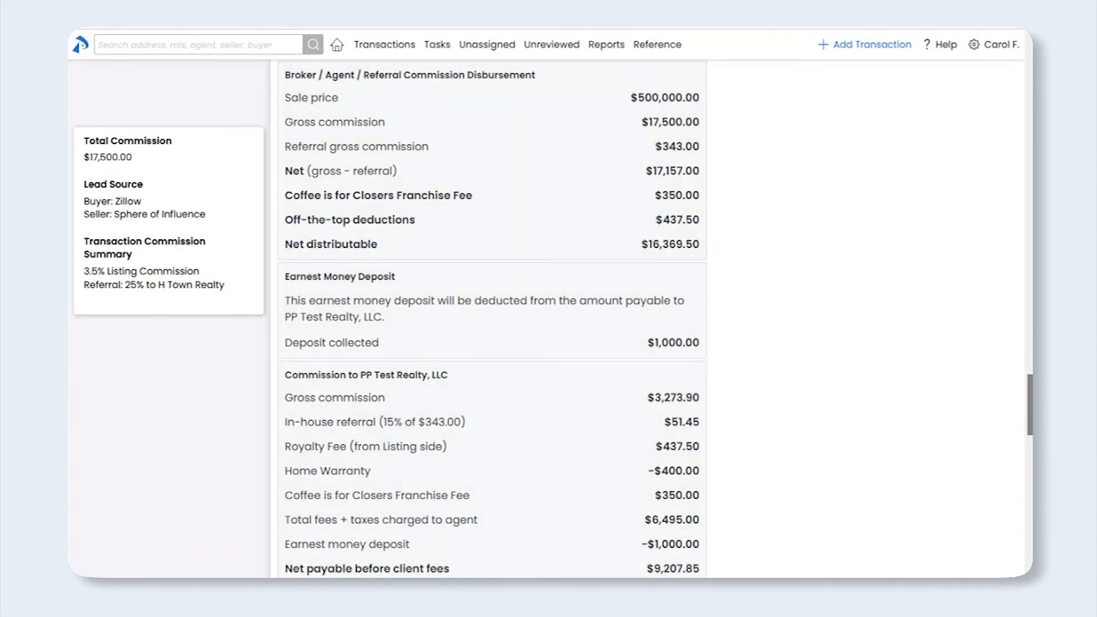
scroll(492, 320, down, 5)
scroll(1028, 543, down, 15)
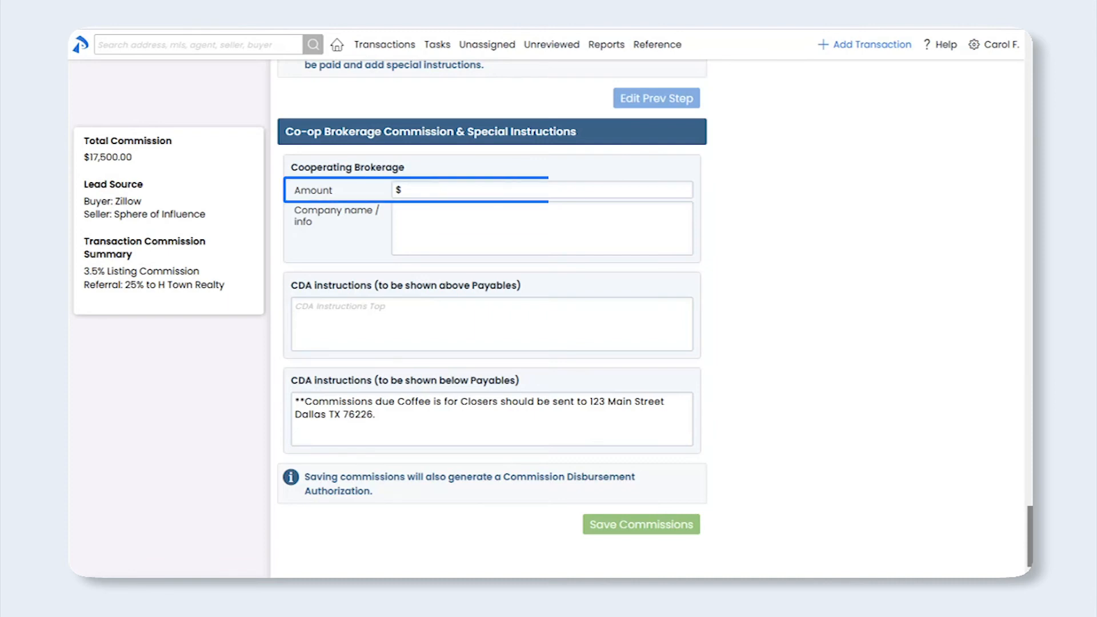
Enter a $17,500 co-op amount with Freedom Realty's name and address, then save the commissions
click(479, 190)
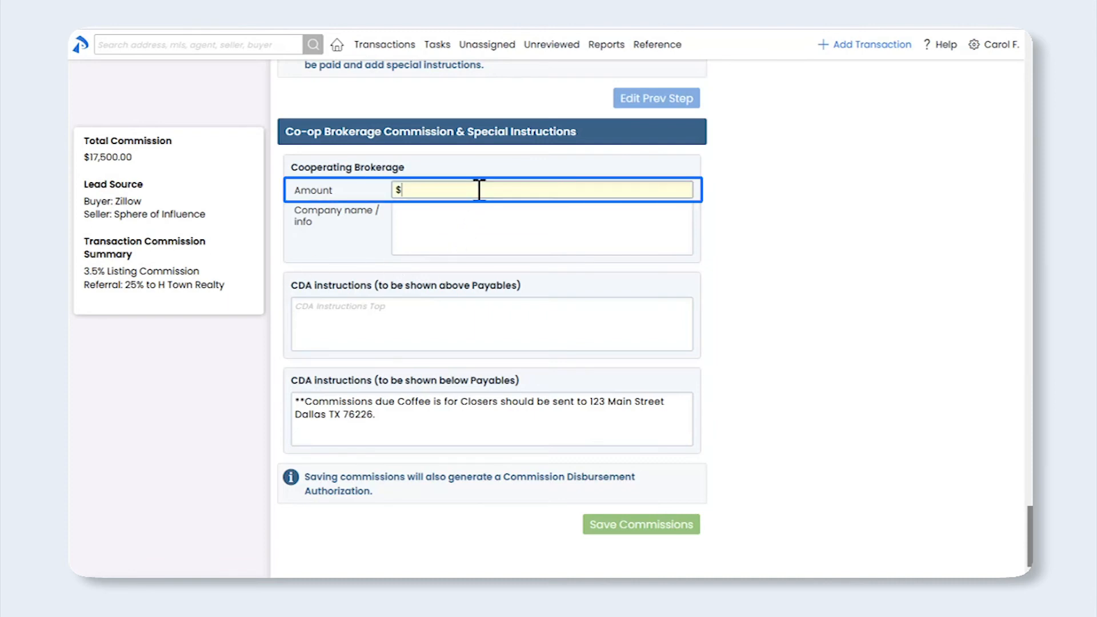
text(17,500)
click(214, 351)
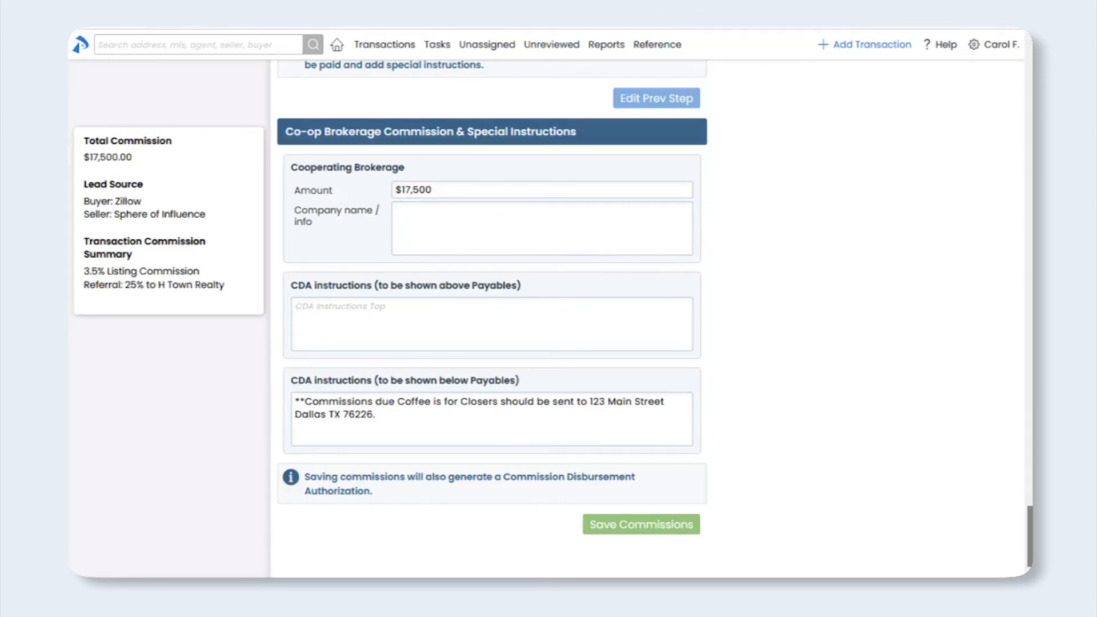
click(495, 237)
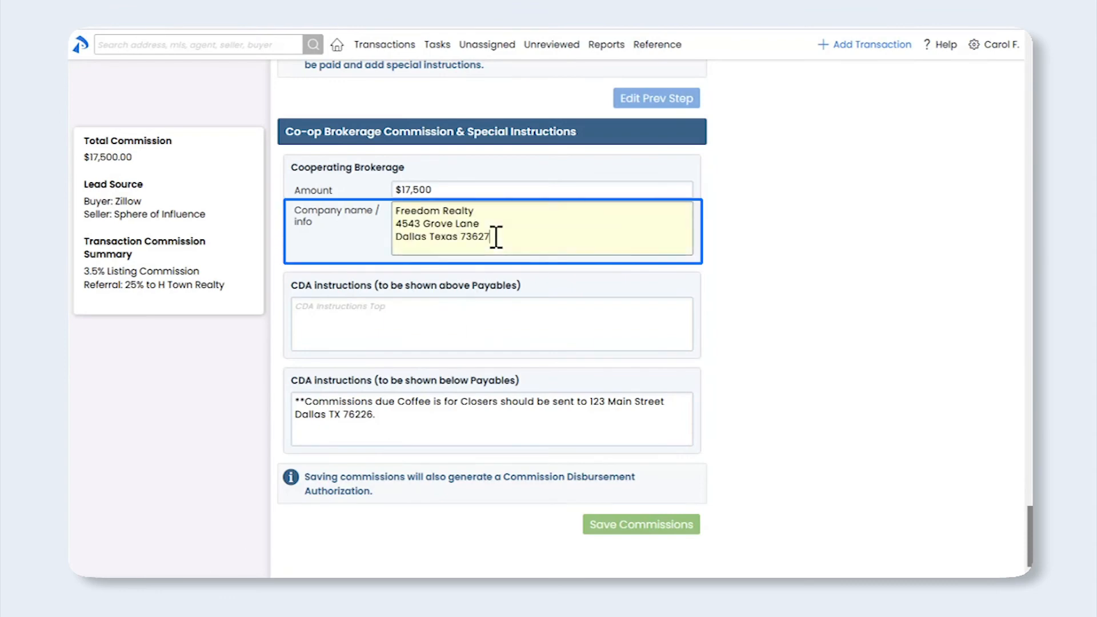
click(196, 384)
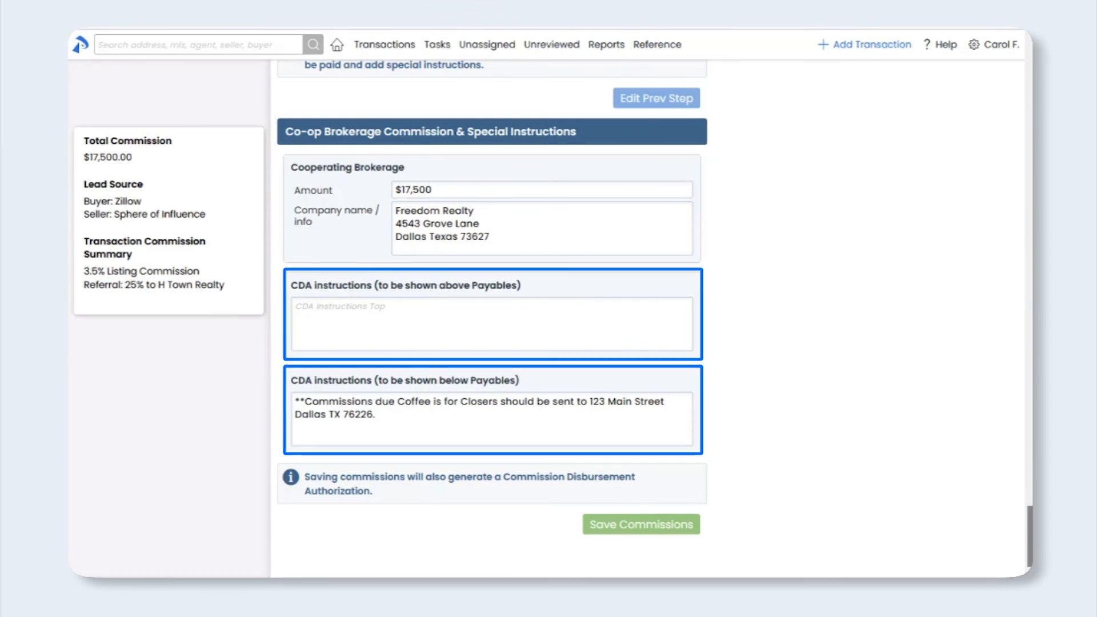
click(650, 525)
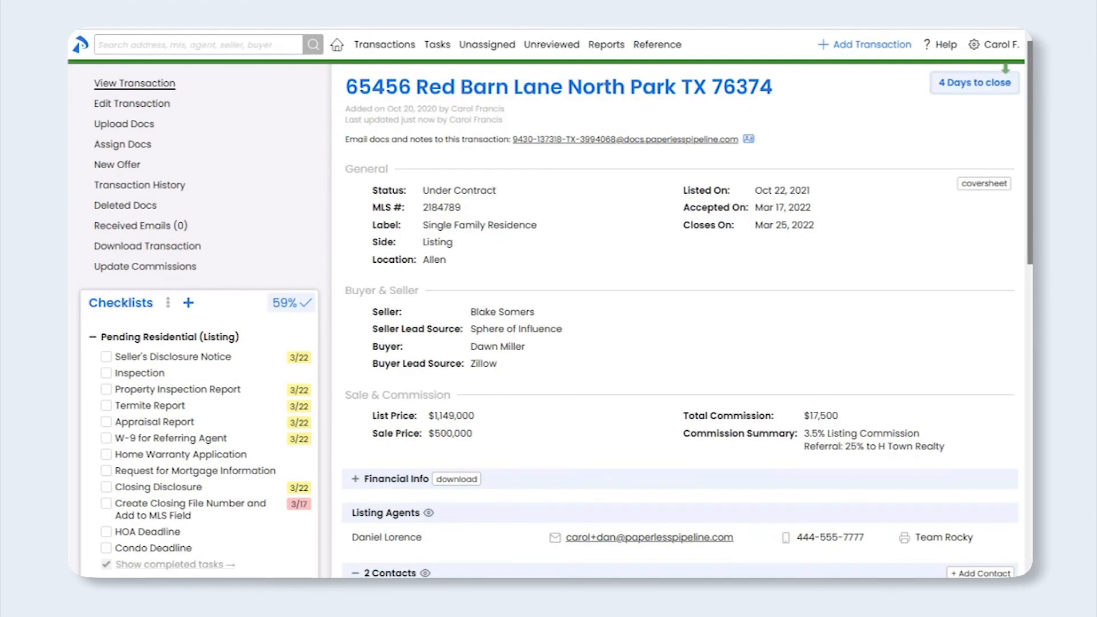
Expand Financial Info to show the $17,500 gross commission and $10,707.85 net payable breakdown
scroll(1017, 293, down, 5)
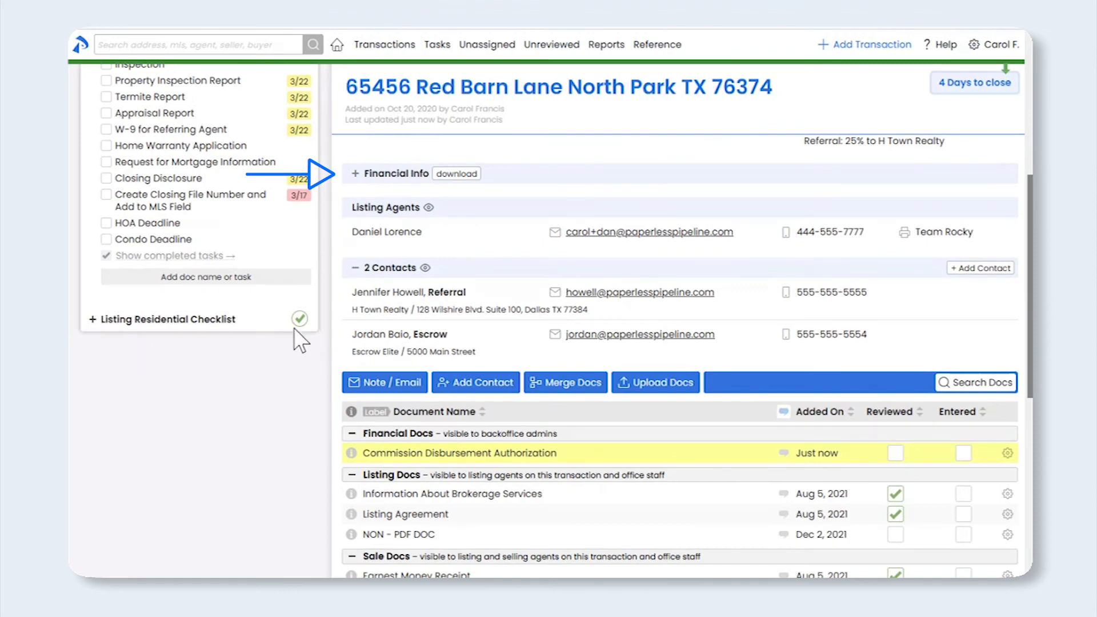
click(357, 174)
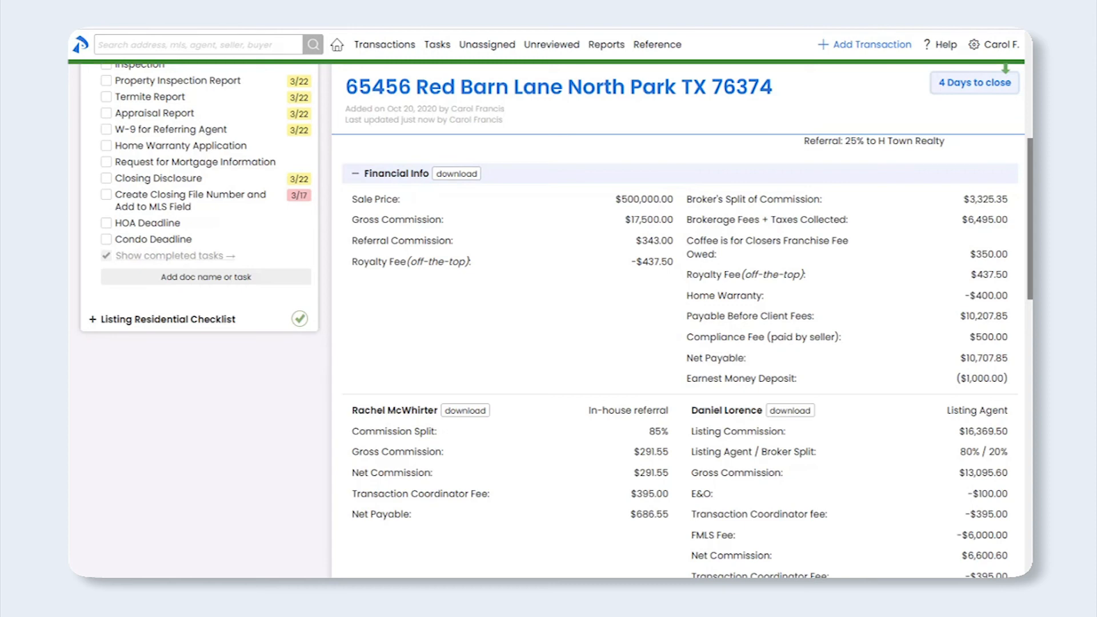
Preview the commissions and fees statement and the listing agent's commission statement
scroll(551, 320, down, 1)
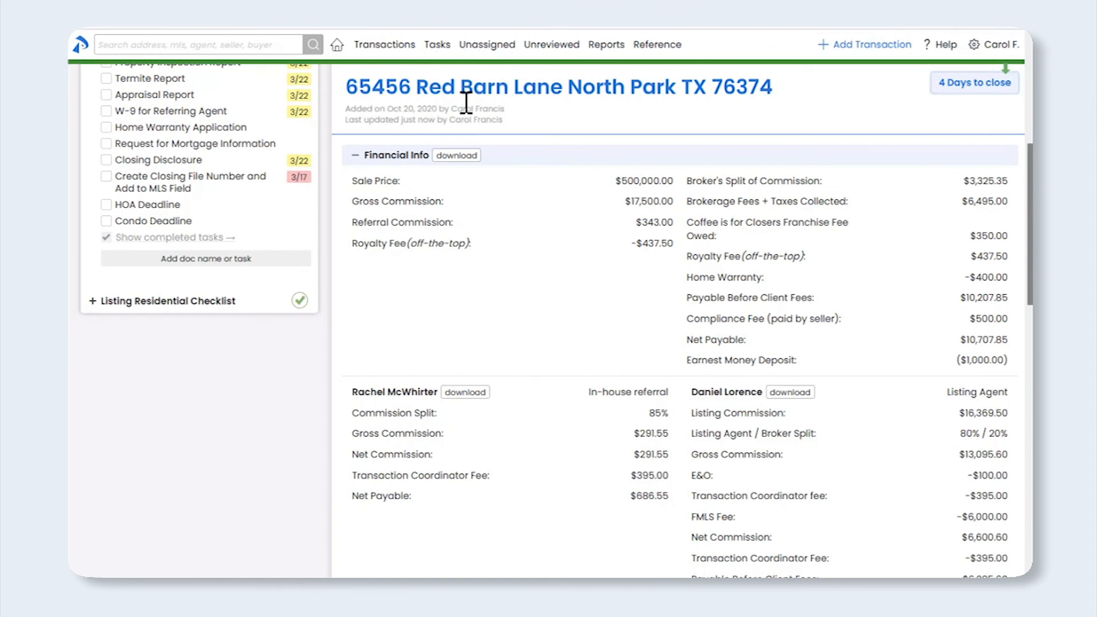
click(464, 162)
click(807, 399)
drag(1029, 186, 1030, 396)
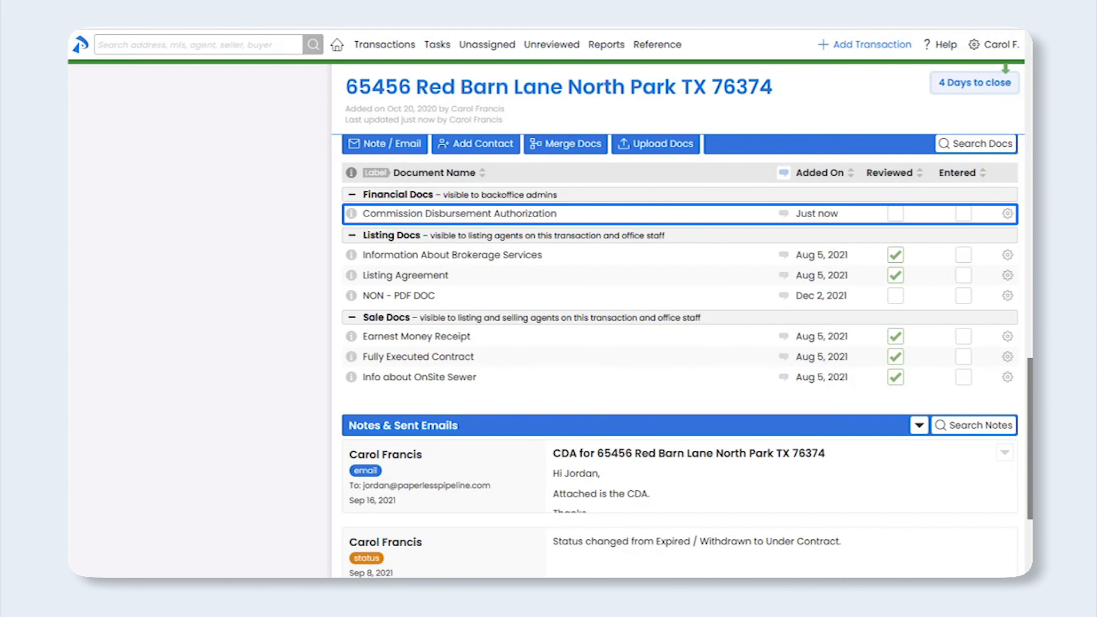
click(434, 223)
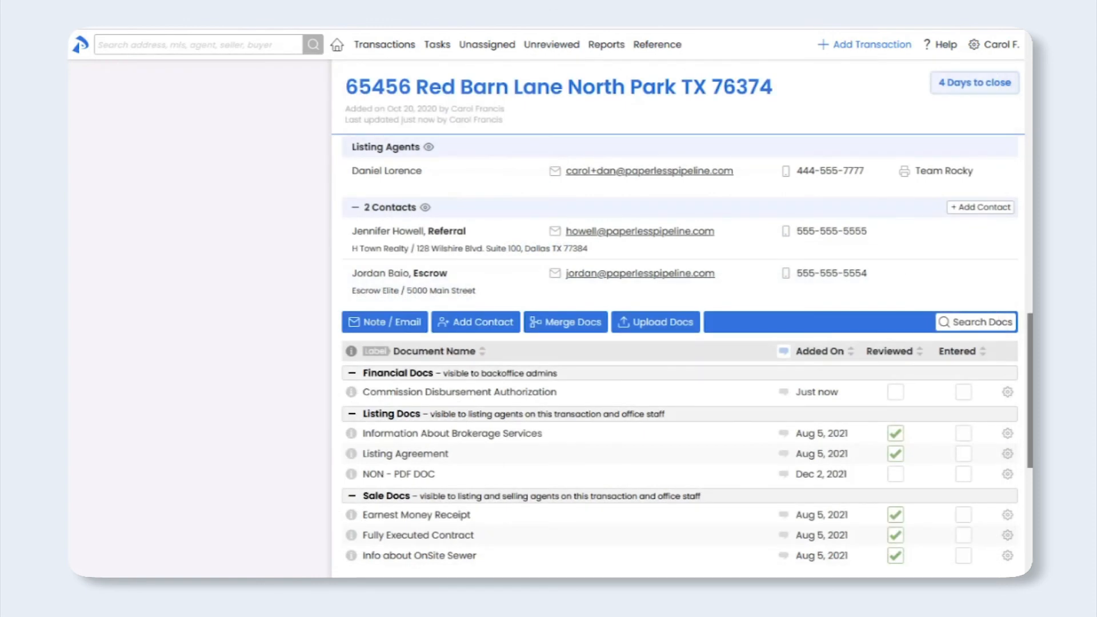
click(388, 324)
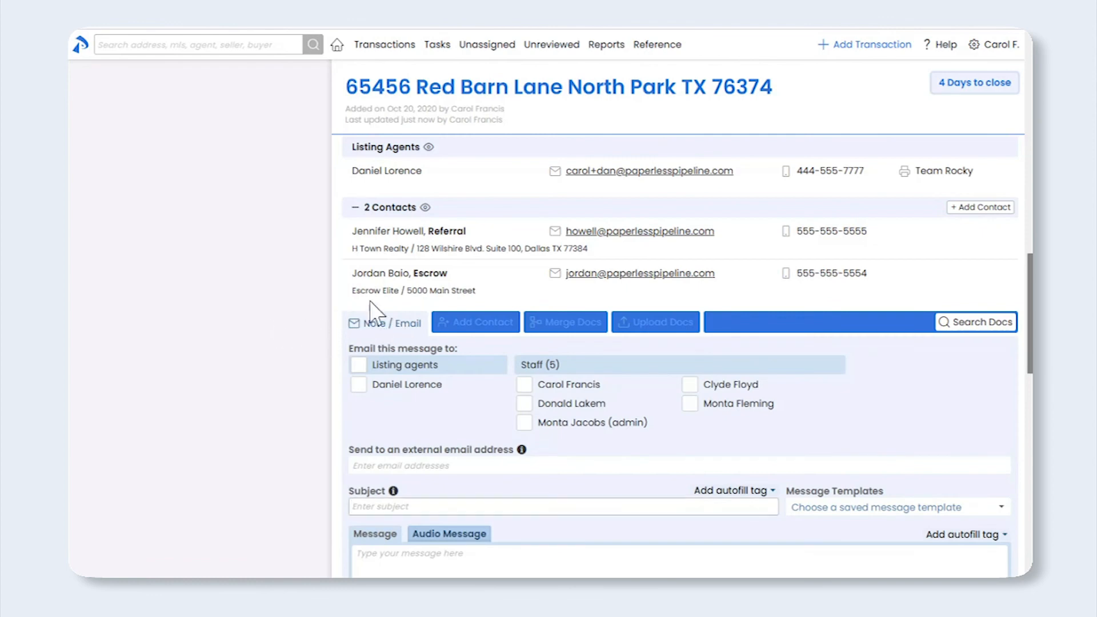
Email escrow the CDA template message with the Commission Disbursement Authorization attached, then open Reports
drag(557, 275, 397, 471)
click(1001, 508)
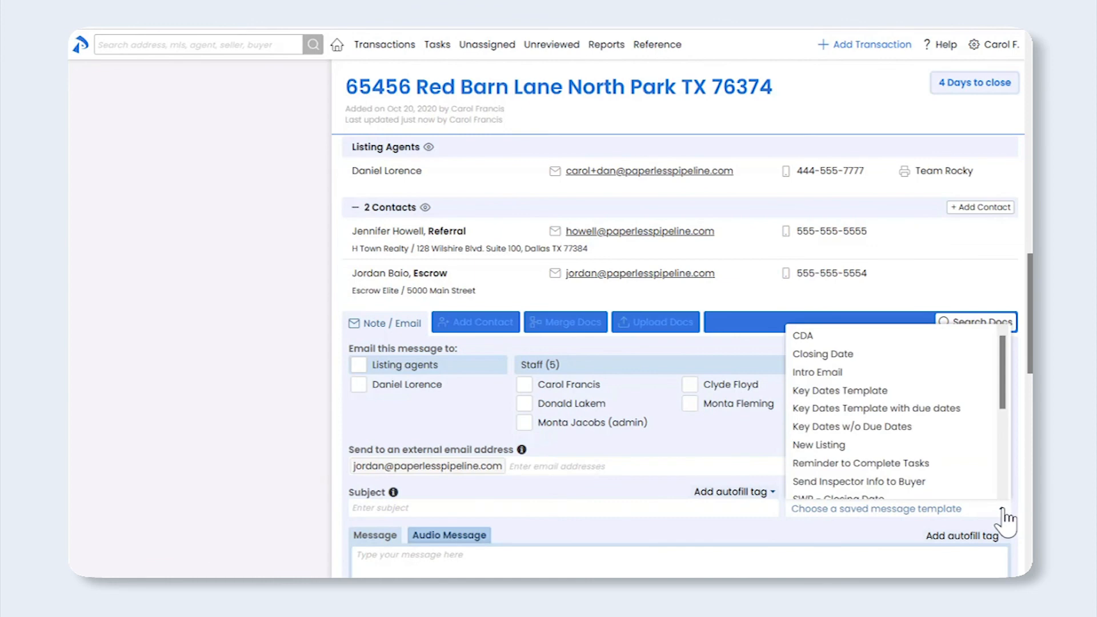
click(976, 337)
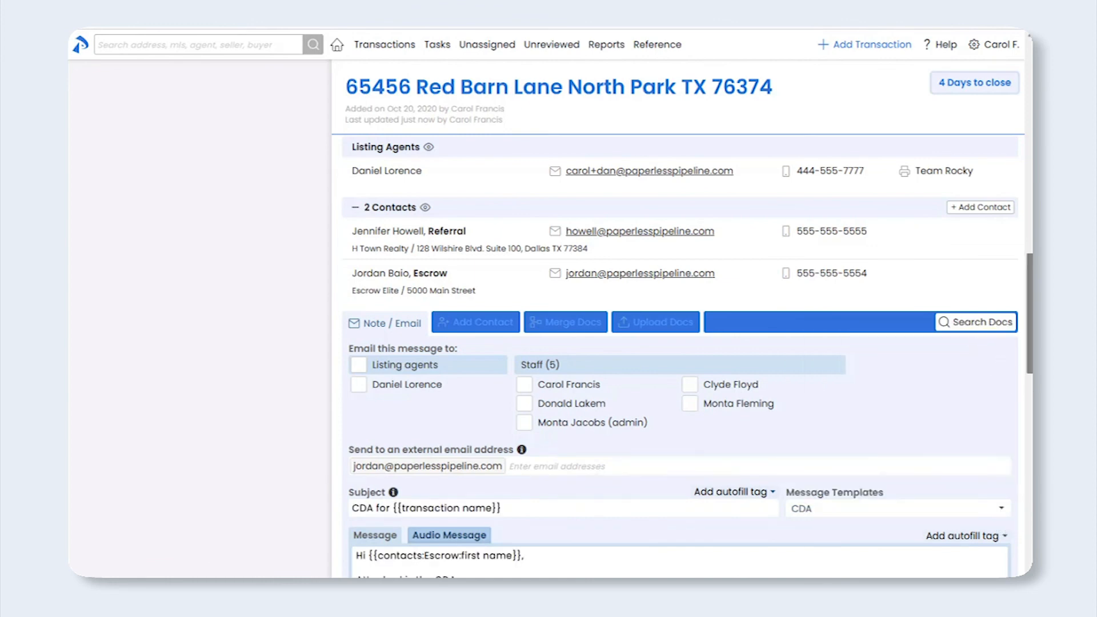
drag(1030, 314, 1028, 385)
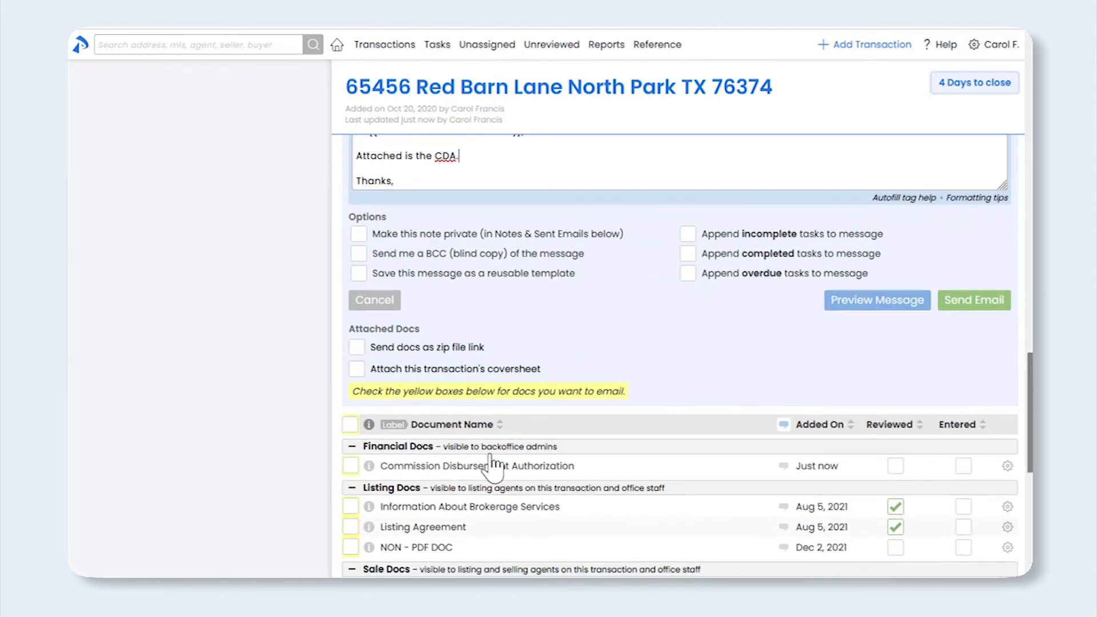
click(351, 465)
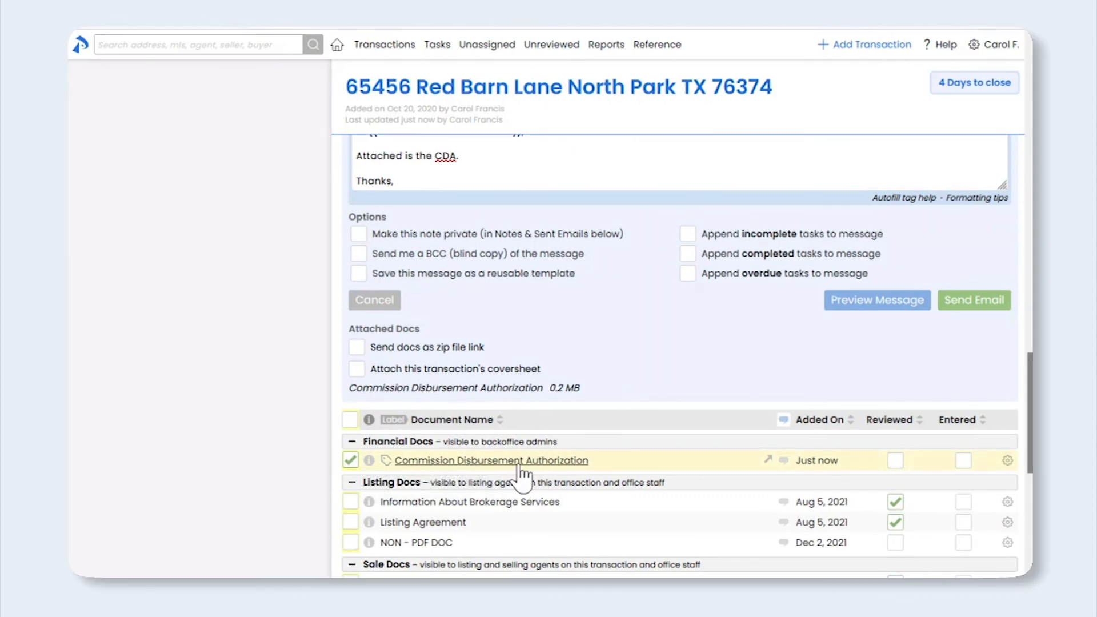
click(965, 309)
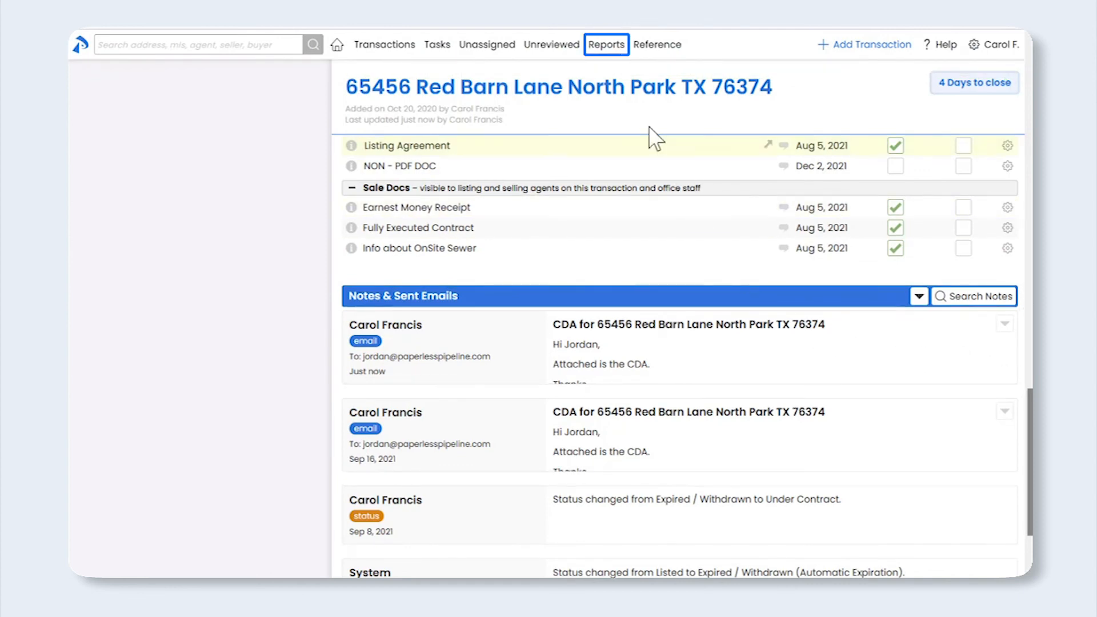
click(610, 51)
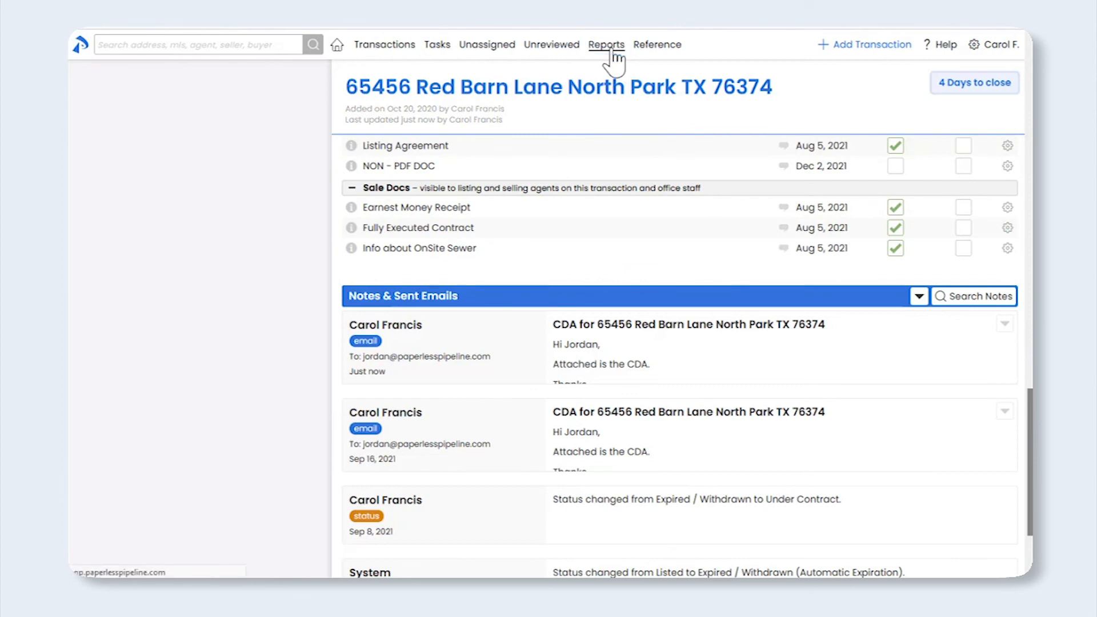